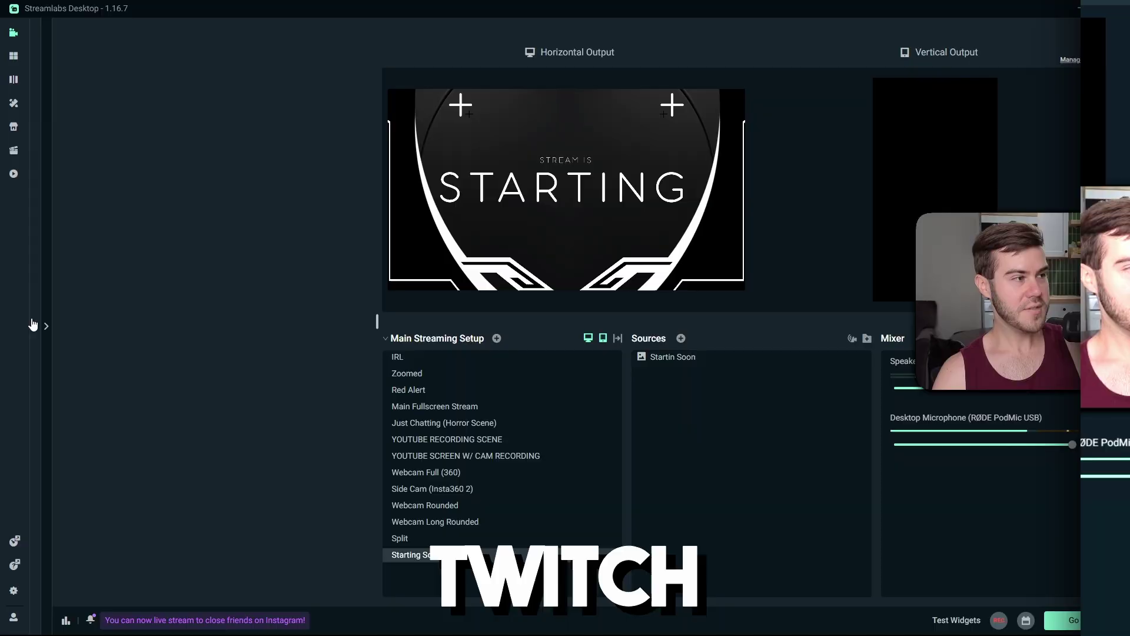
Step: Expand the live chat dock and move the chat box overlay sideways across the Starting Soon scene
left_click(46, 327)
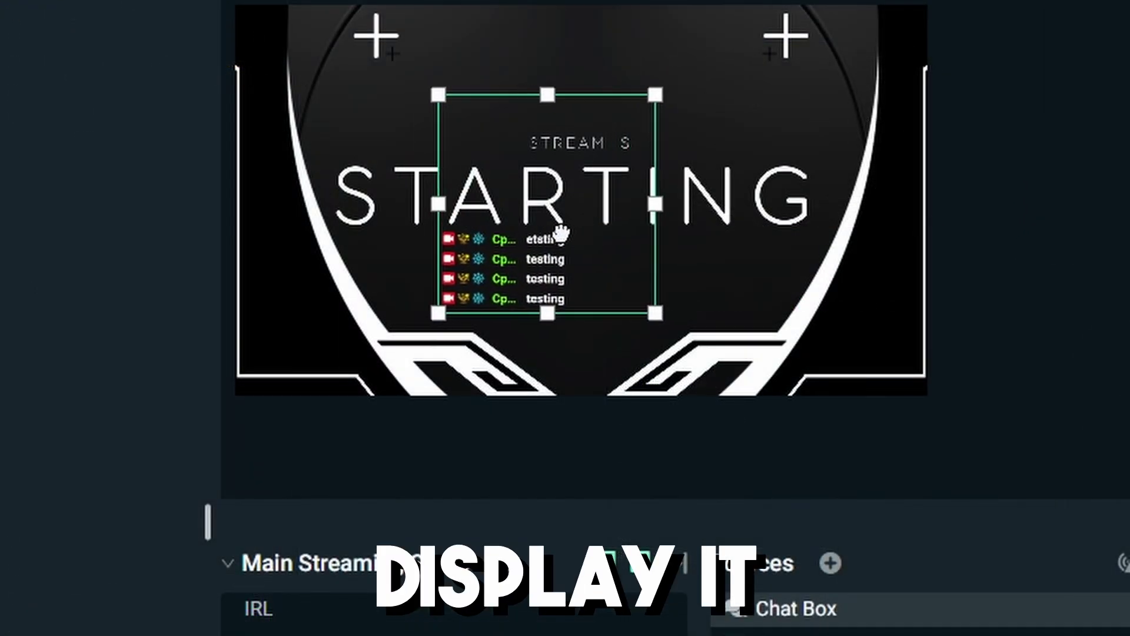
left_click_drag(560, 227, 457, 230)
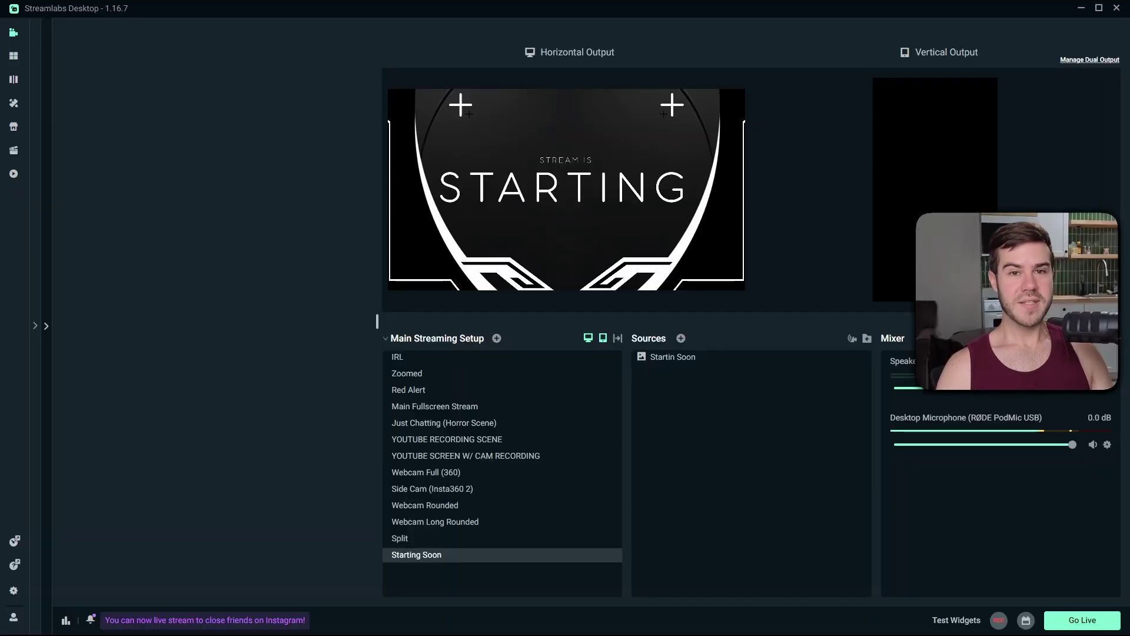
Step: Expand and collapse the navigation sidebar, and open the live chat dock beside it
left_click(34, 327)
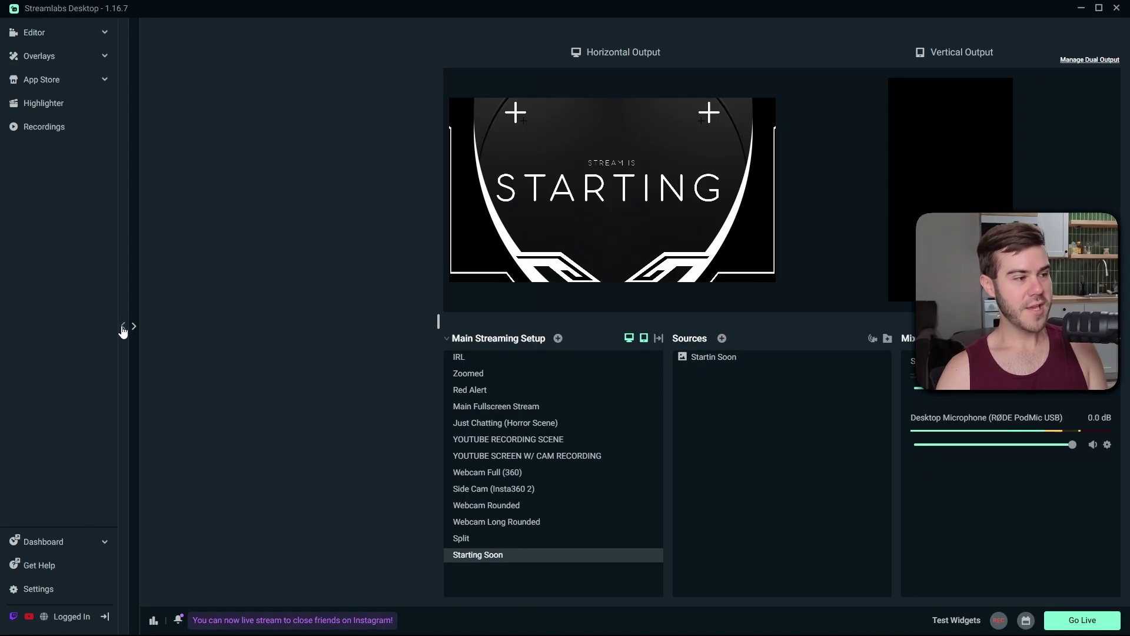
left_click(123, 327)
left_click(46, 328)
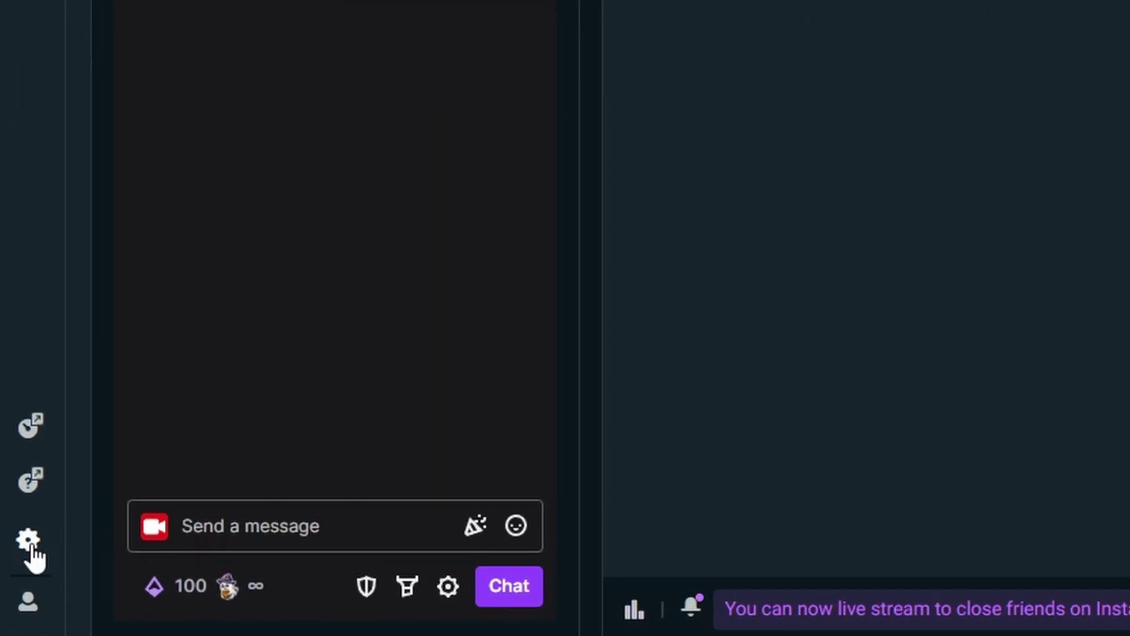
Step: Open the Stream settings and check whether the Twitch account is logged in under Stream Destinations
left_click(26, 546)
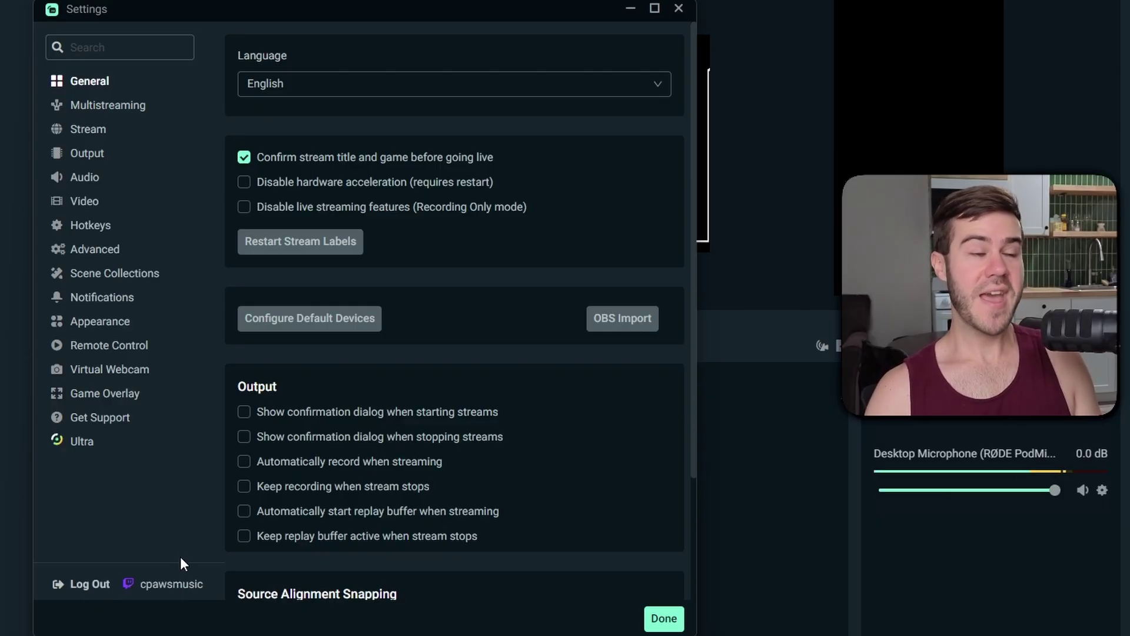
left_click(94, 131)
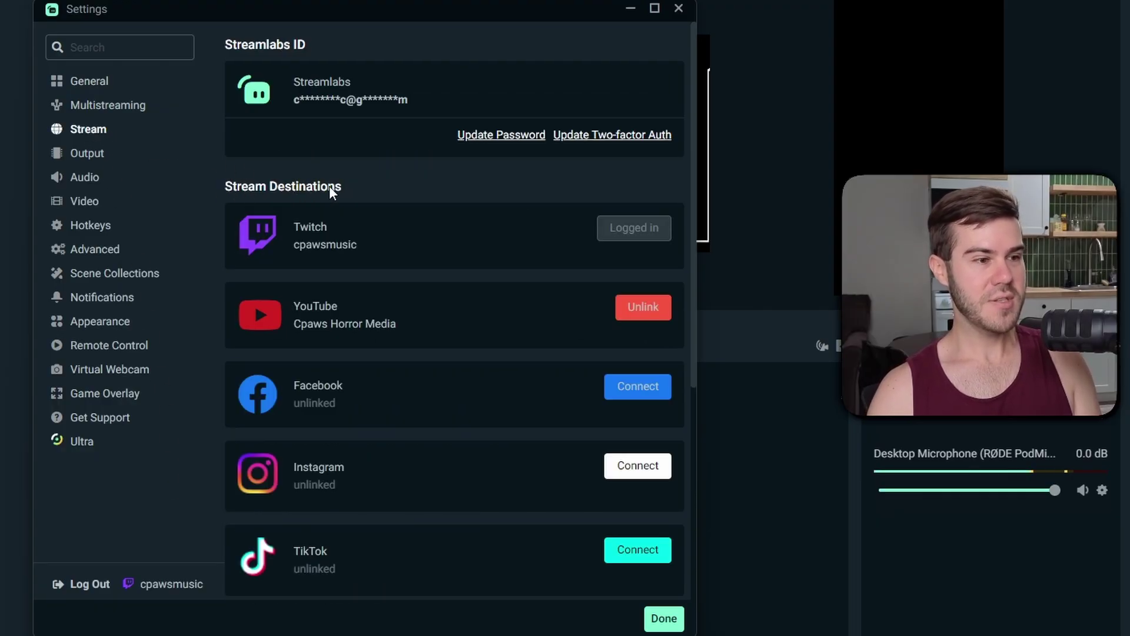
mouse_move(606, 222)
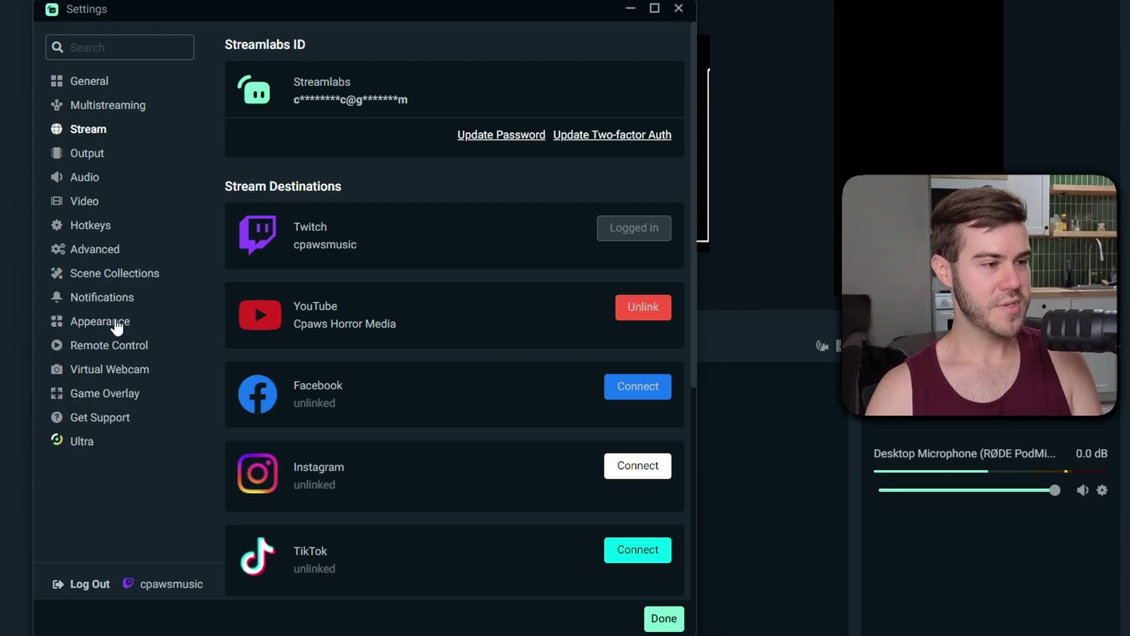
Step: Switch the live dock's left-side display off and back on in the Appearance settings, and close the settings
left_click(93, 323)
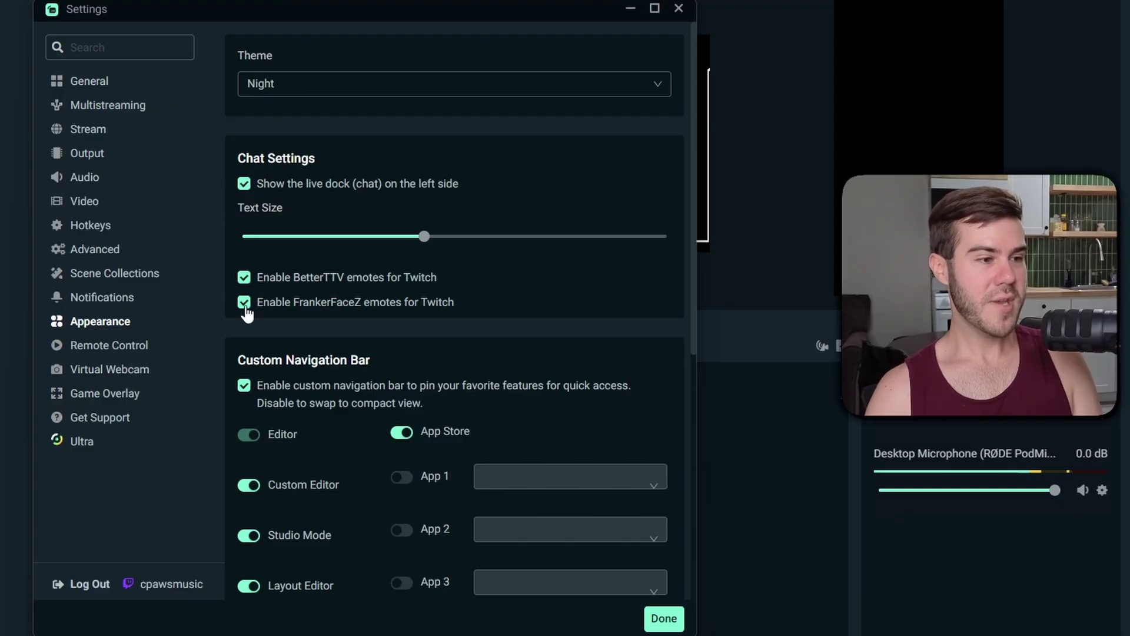
mouse_move(427, 249)
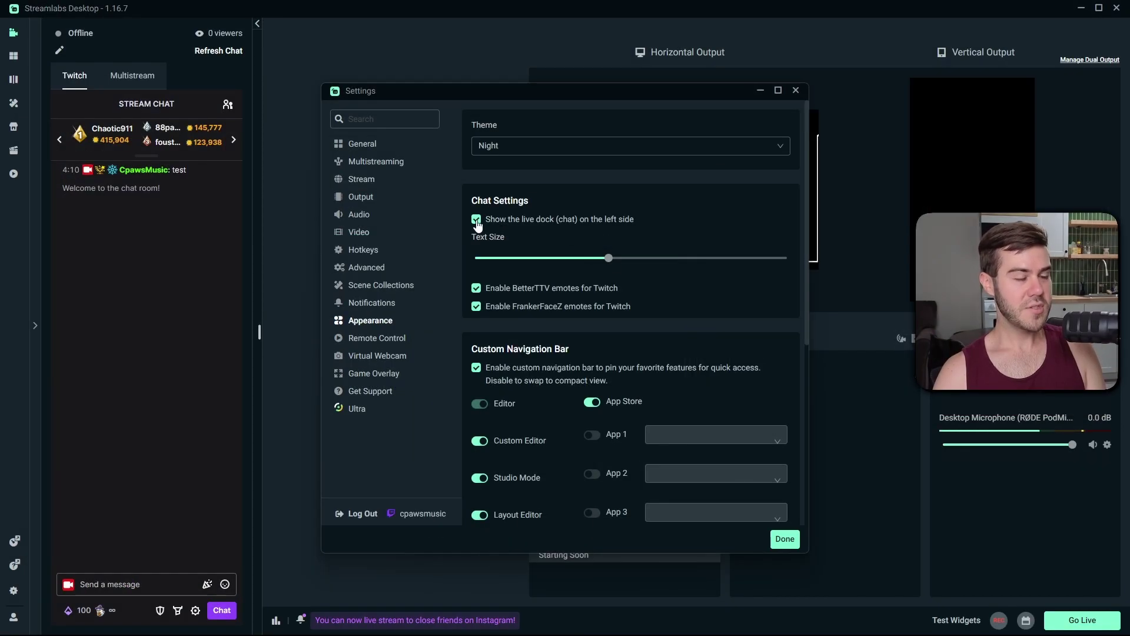
left_click(477, 220)
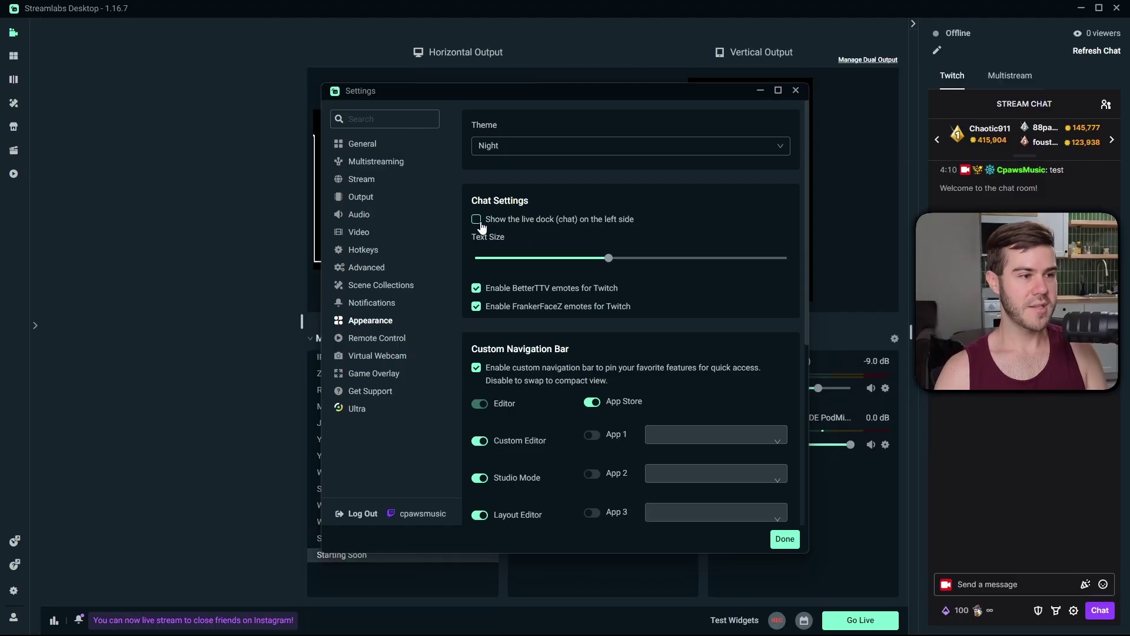
left_click(476, 219)
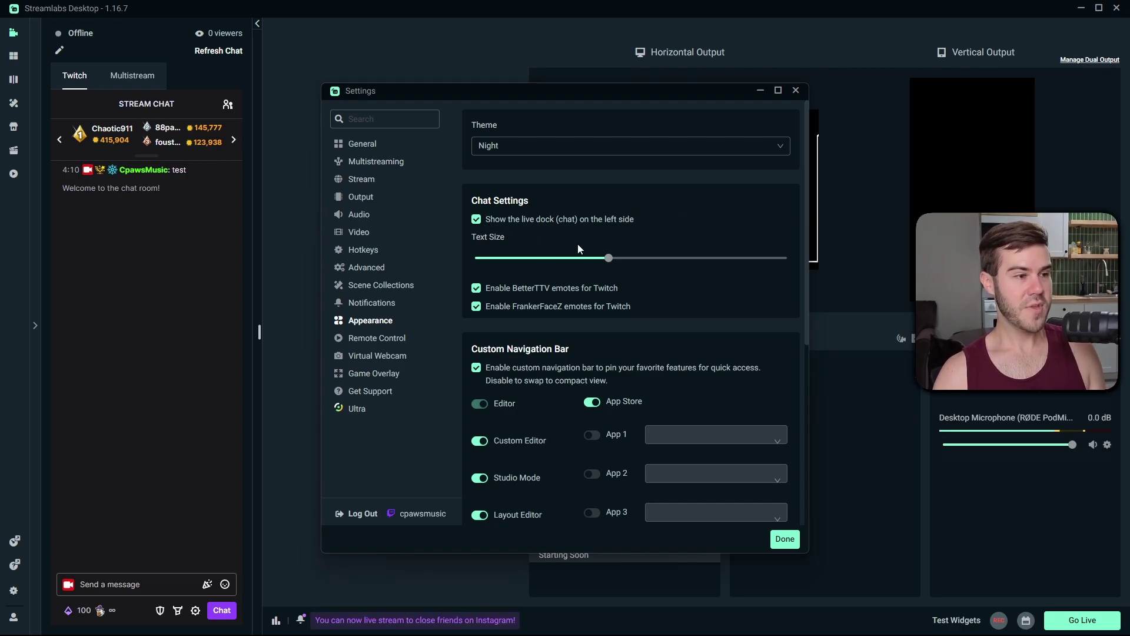
left_click(785, 539)
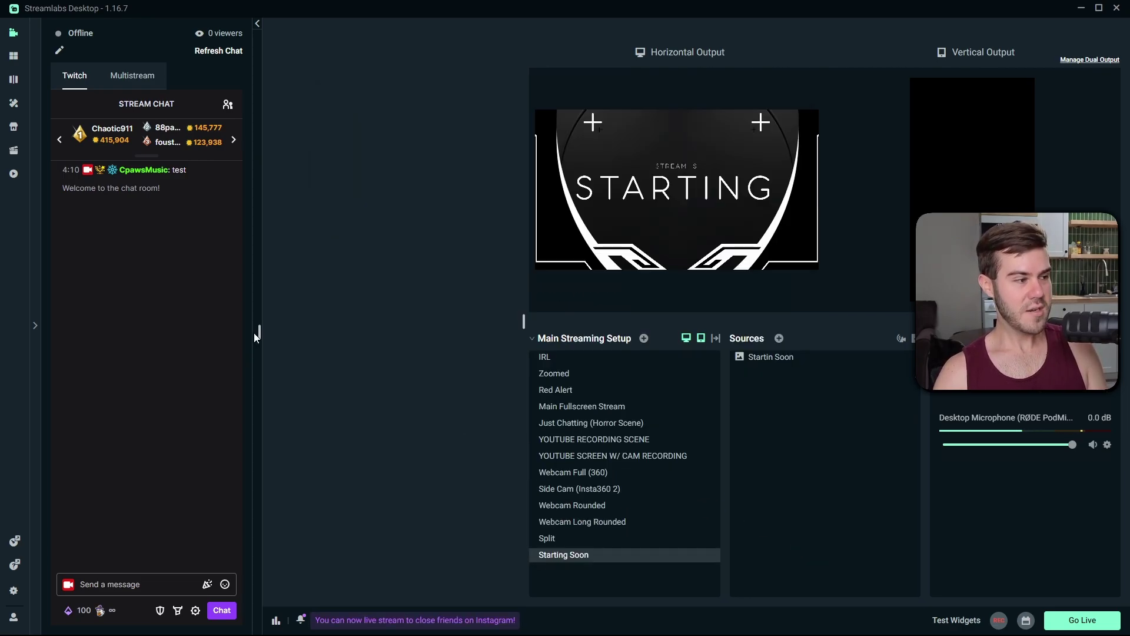
Step: Collapse and reopen the live chat dock, and send the message "test" in the Twitch chat
left_click(257, 26)
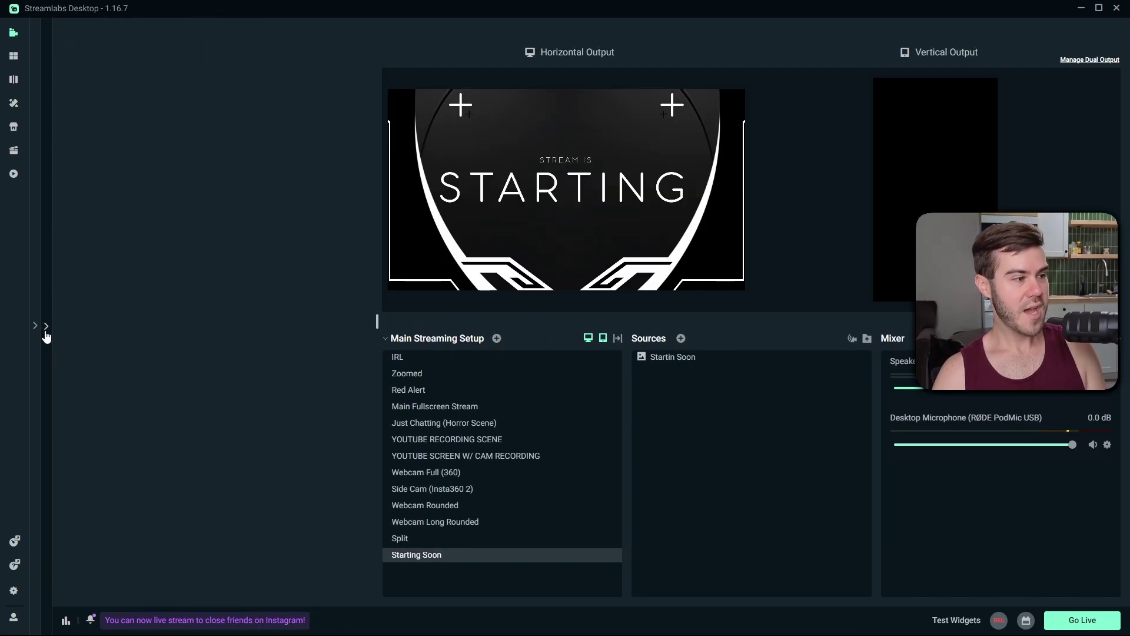
left_click(47, 326)
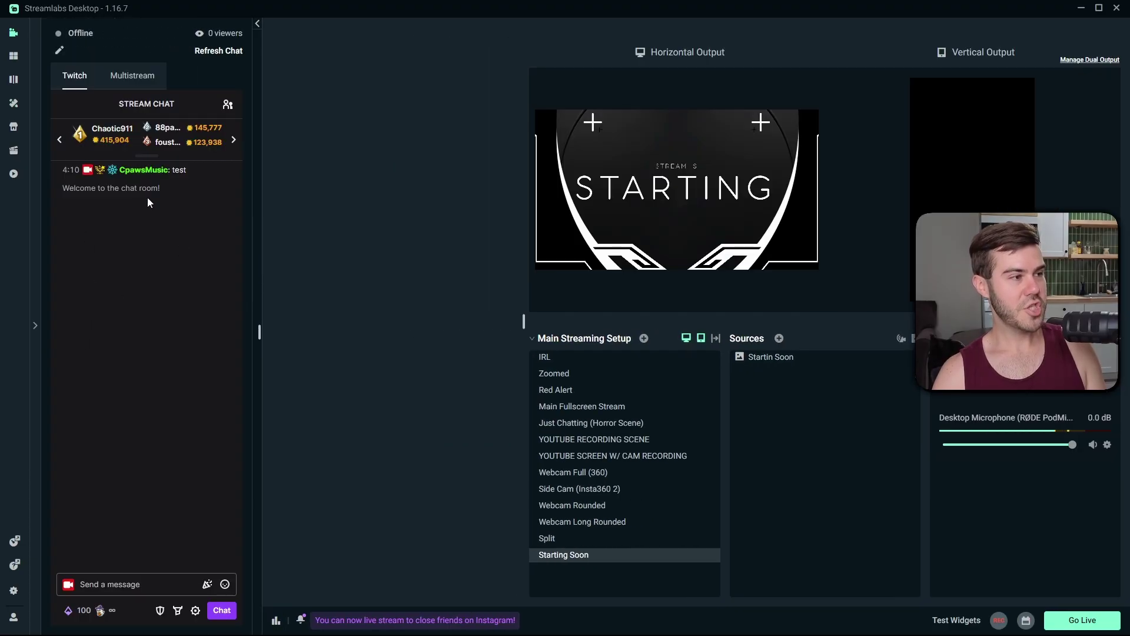
left_click(116, 585)
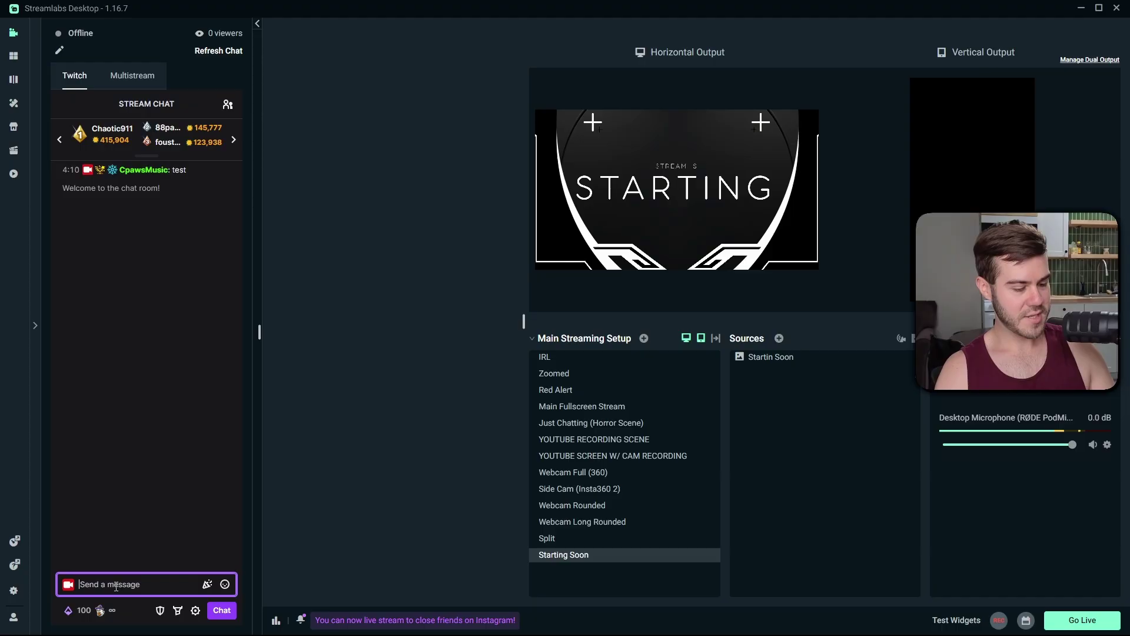
type("test")
key("Return")
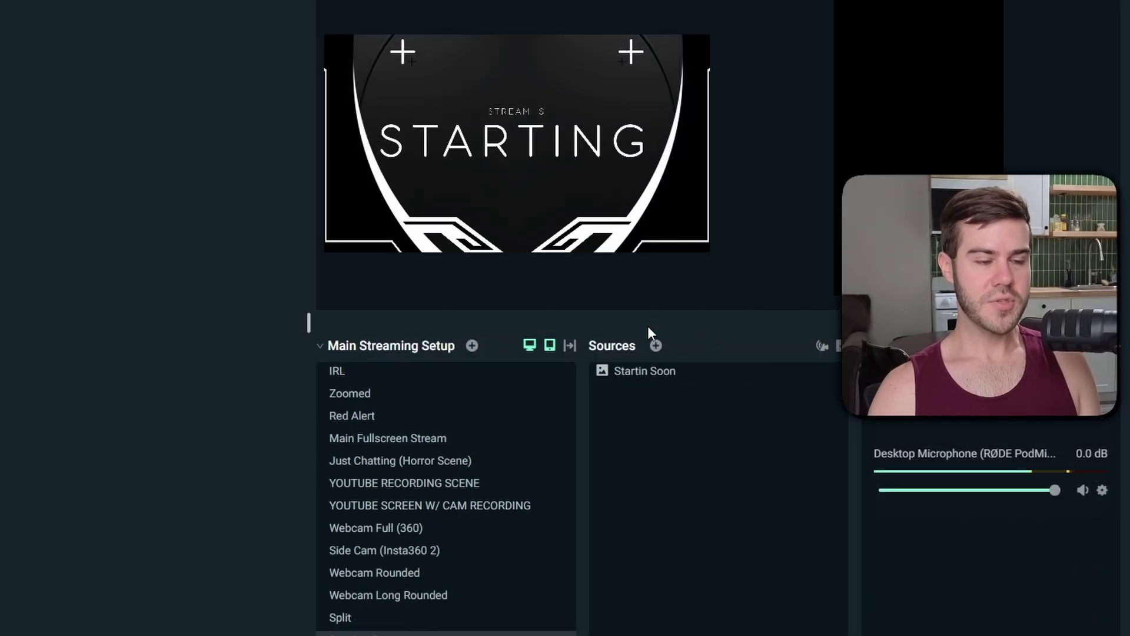
Step: Add a Chat Box widget as a new source in the Starting Soon scene
left_click(656, 345)
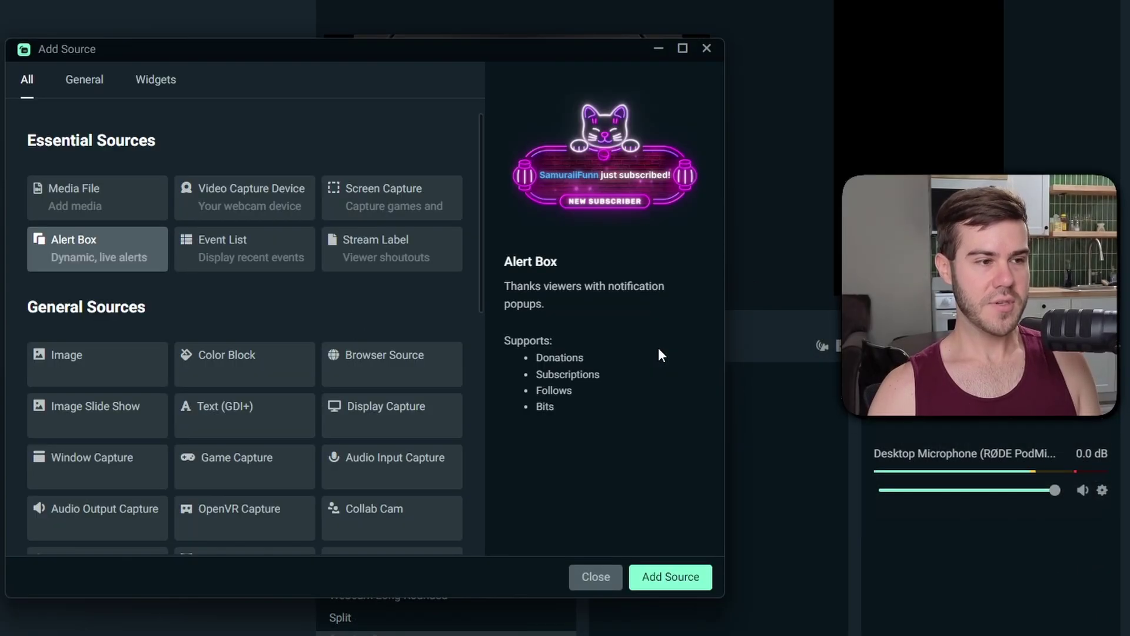
scroll(265, 303, "down", 8)
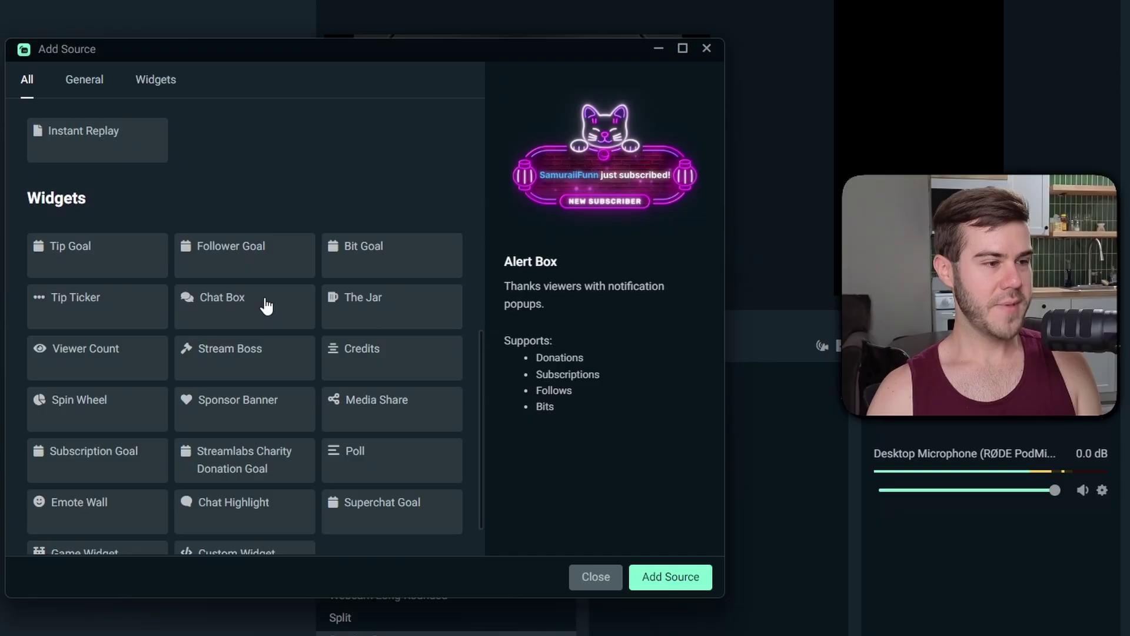
scroll(265, 306, "down", 1)
left_click(255, 259)
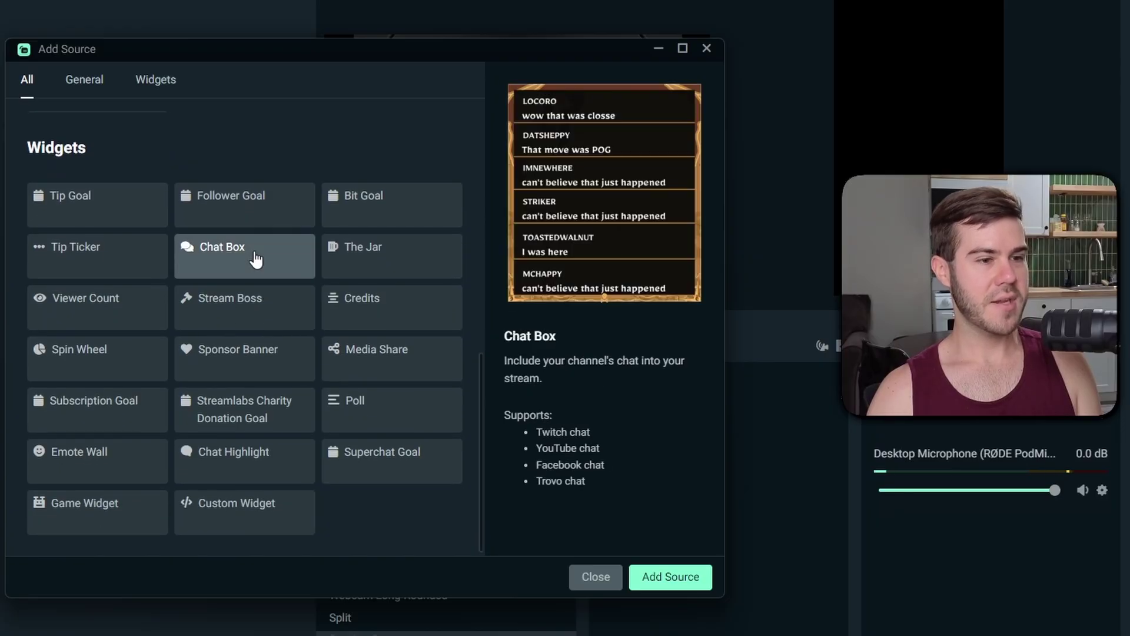
left_click(681, 579)
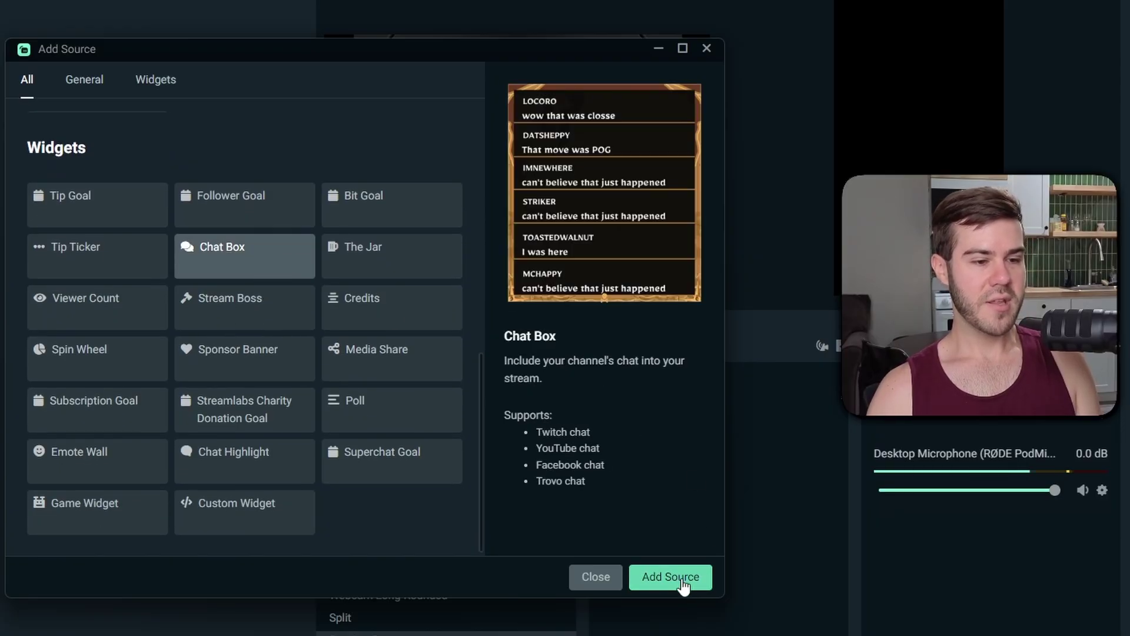
left_click(567, 427)
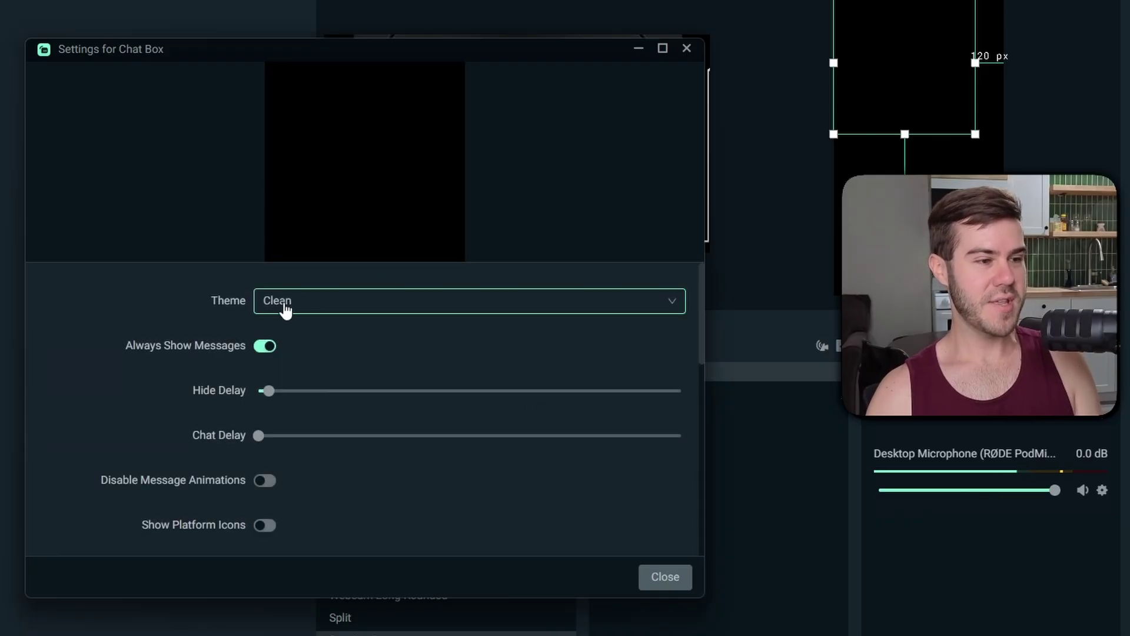
Step: Try the Boxed theme for the chat box and set the theme back to Clean
left_click(396, 311)
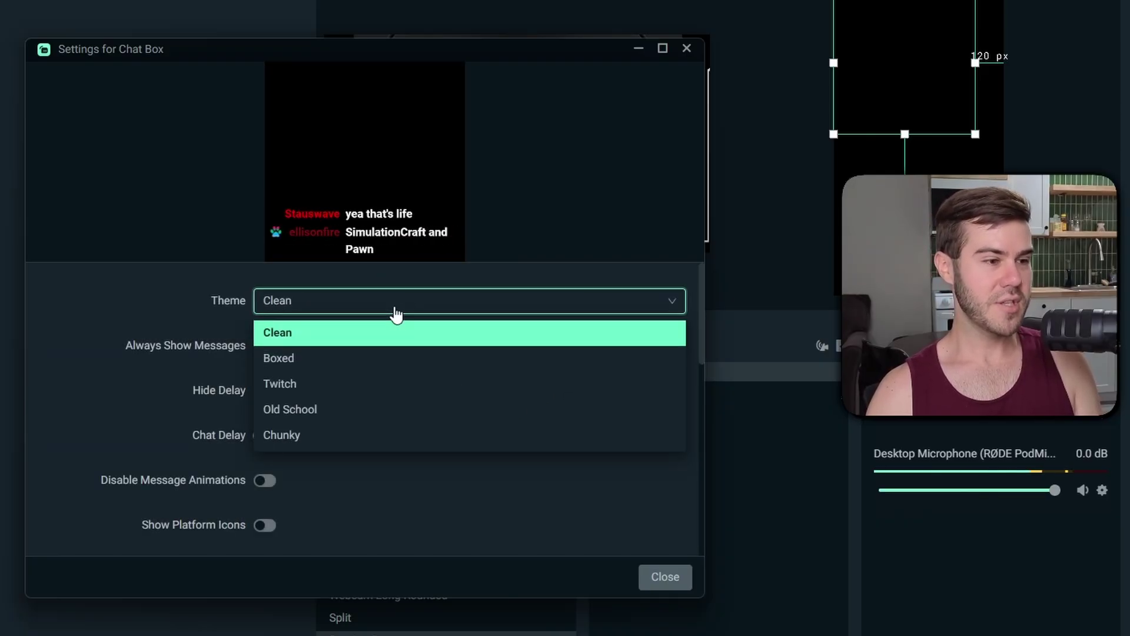
left_click(383, 358)
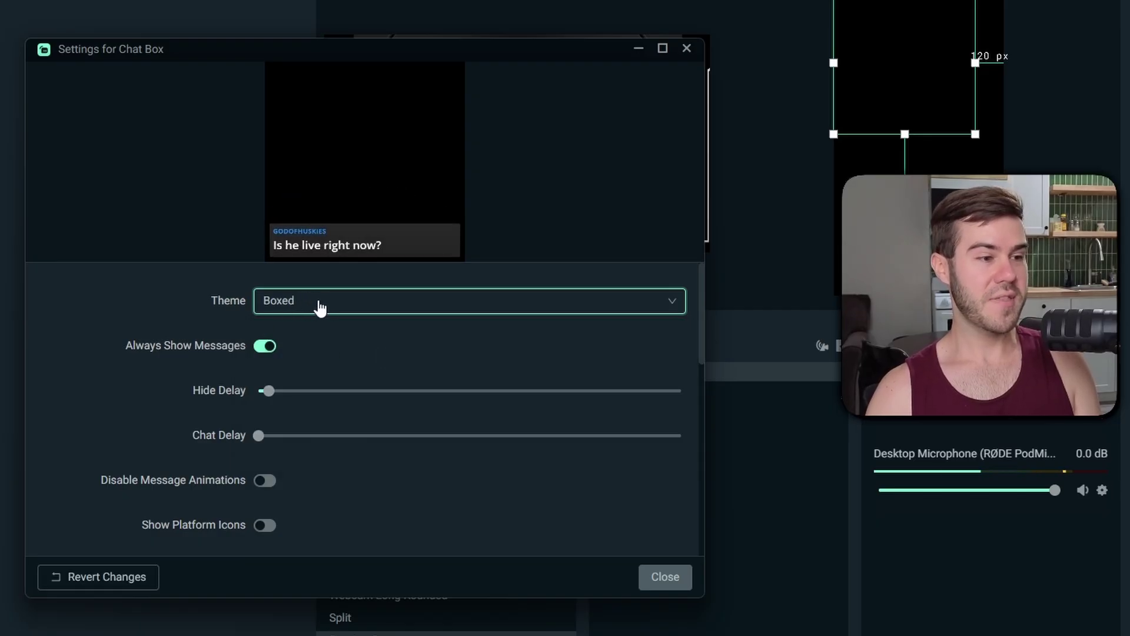
left_click(348, 310)
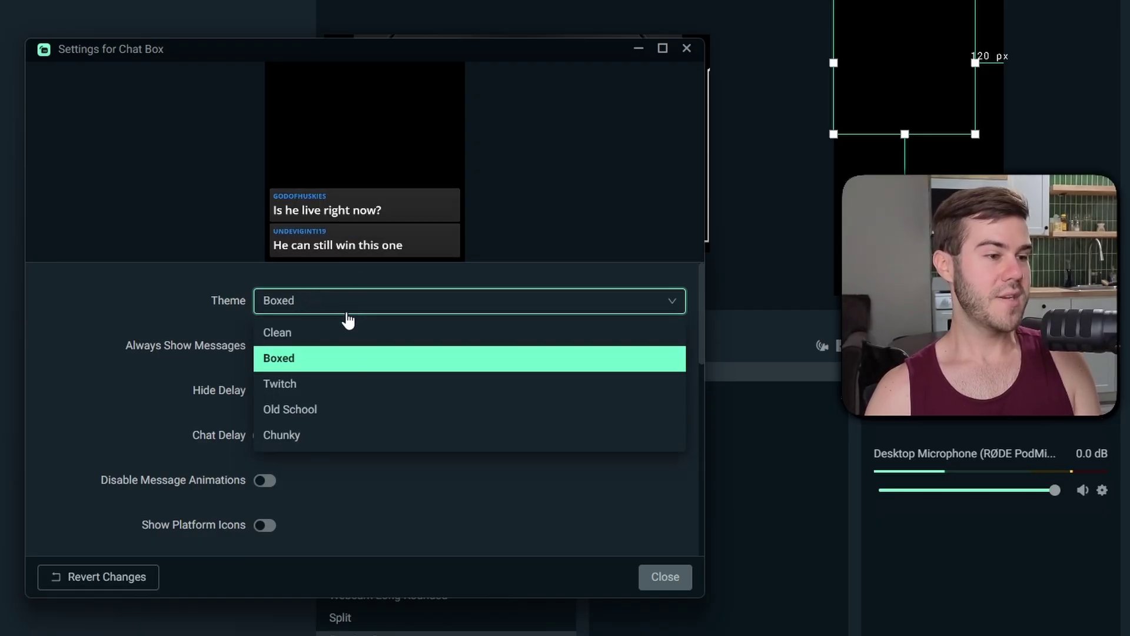
left_click(344, 330)
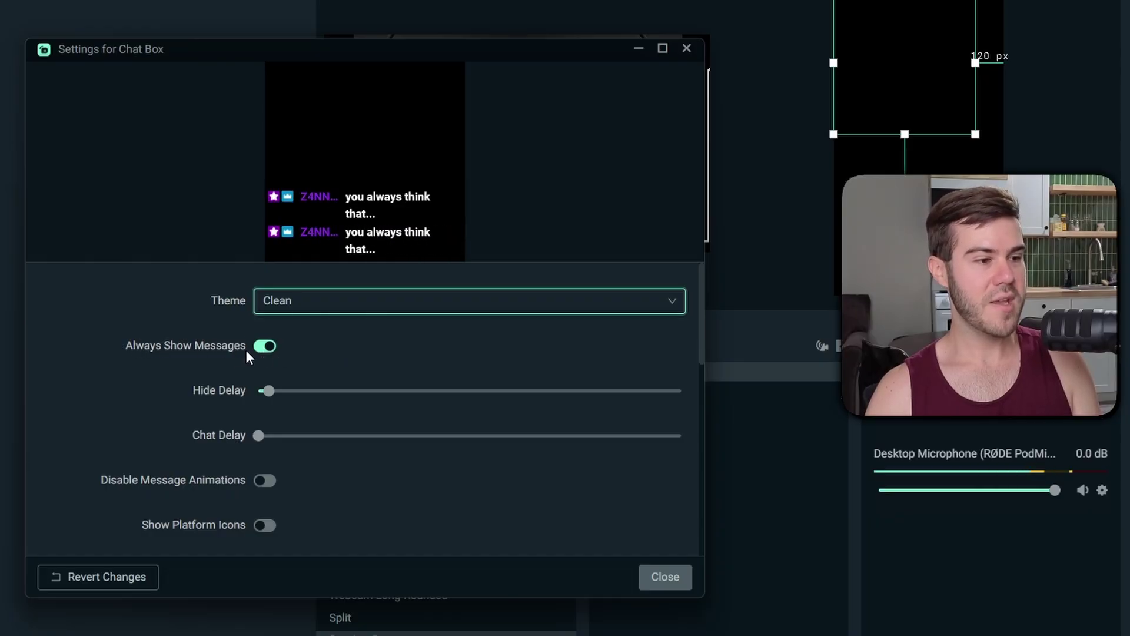
Step: Switch the chat box's Always Show Messages option off and back on, and inspect its Hide Delay setting
left_click(266, 347)
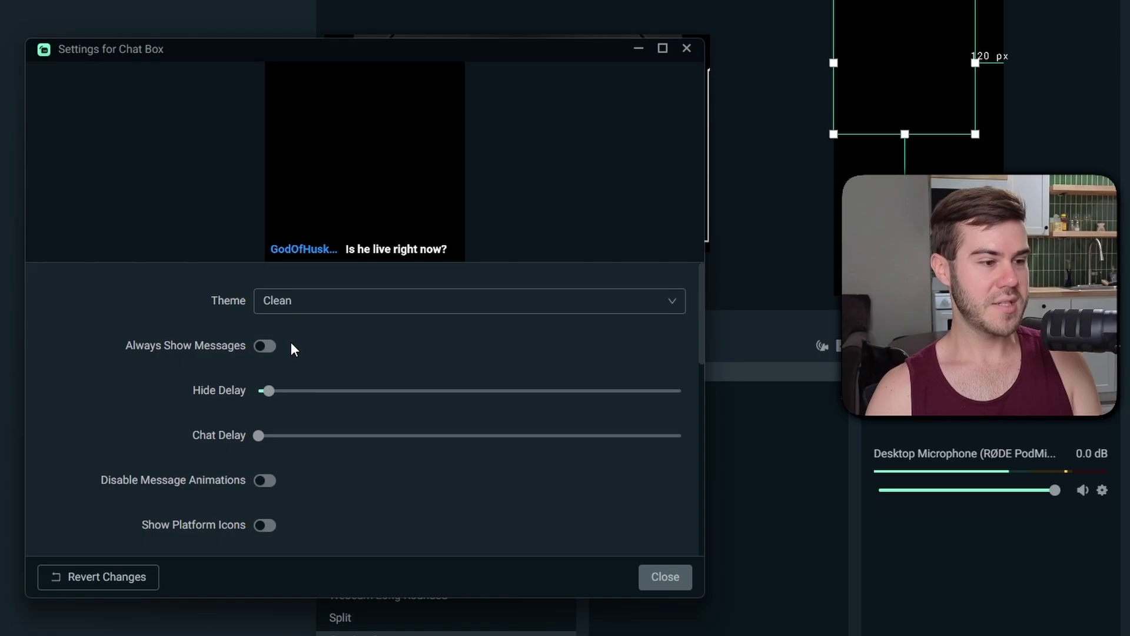
left_click(266, 346)
scroll(318, 348, "down", 3)
scroll(295, 353, "up", 2)
scroll(277, 318, "down", 1)
mouse_move(283, 321)
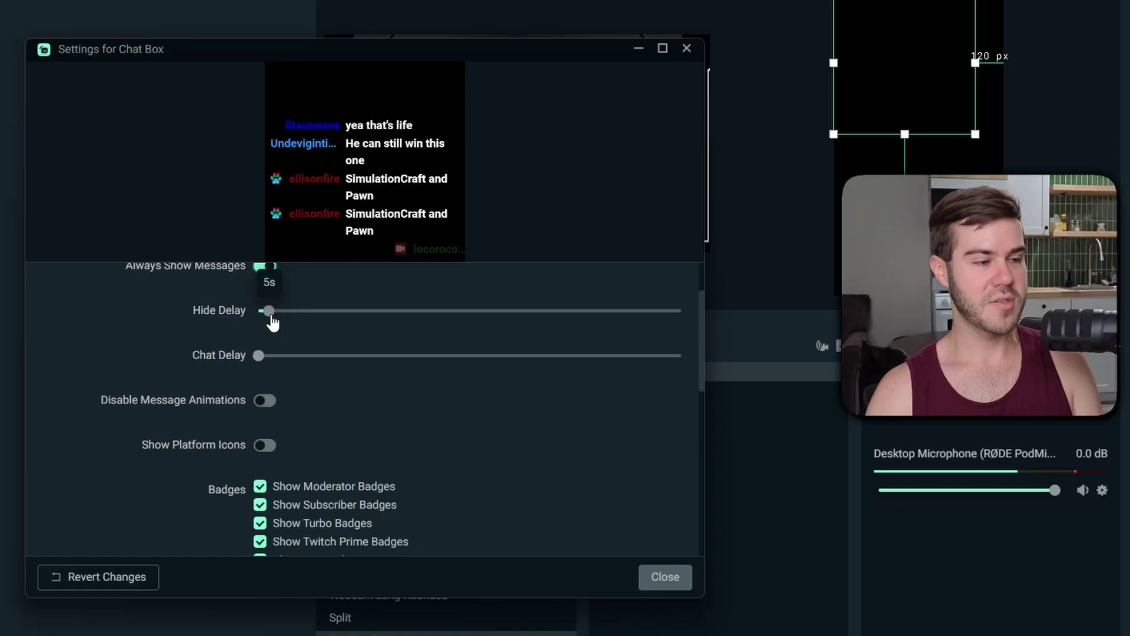
left_click_drag(285, 318, 0, 330)
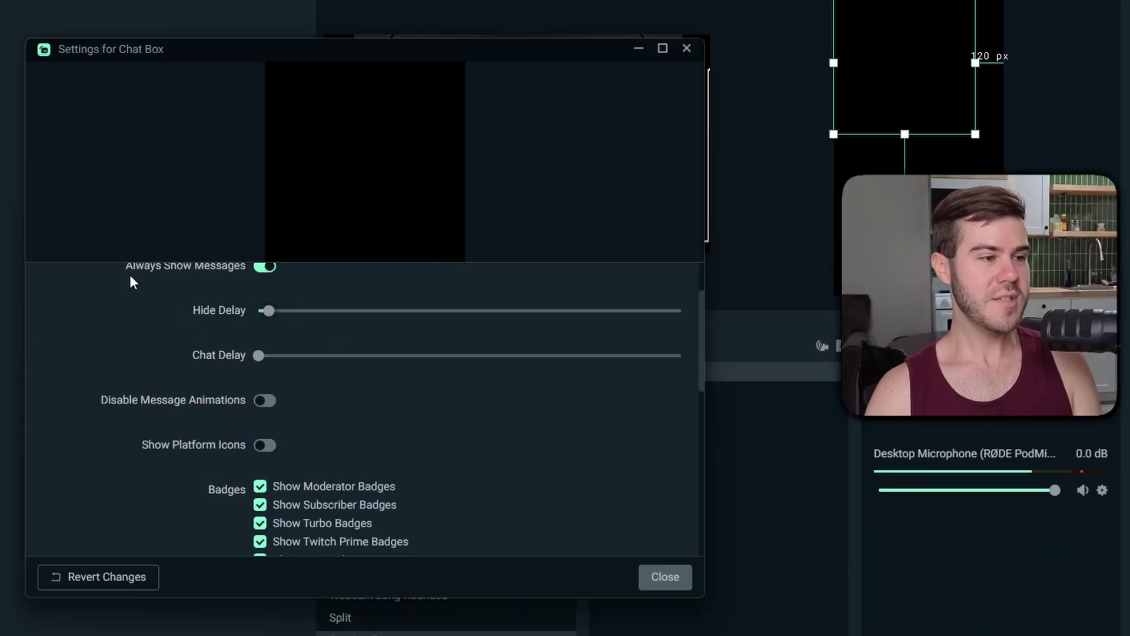
Step: Review the chat box's badge, emote, text, background and muted chatter settings, and close its settings
scroll(167, 312, "down", 2)
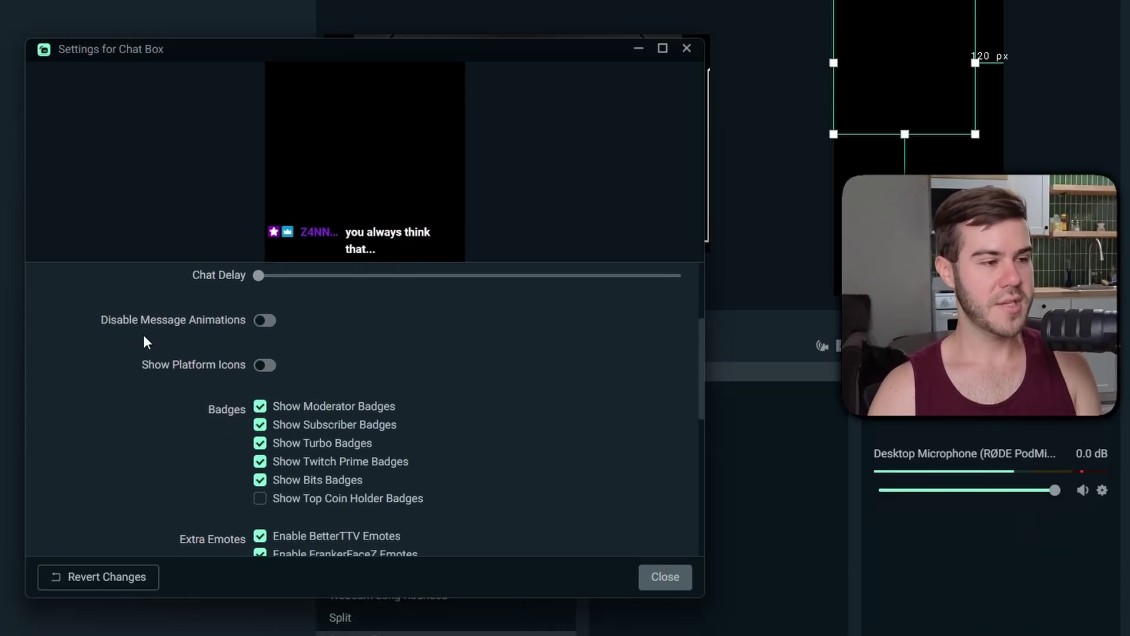
scroll(458, 376, "up", 4)
scroll(396, 354, "down", 6)
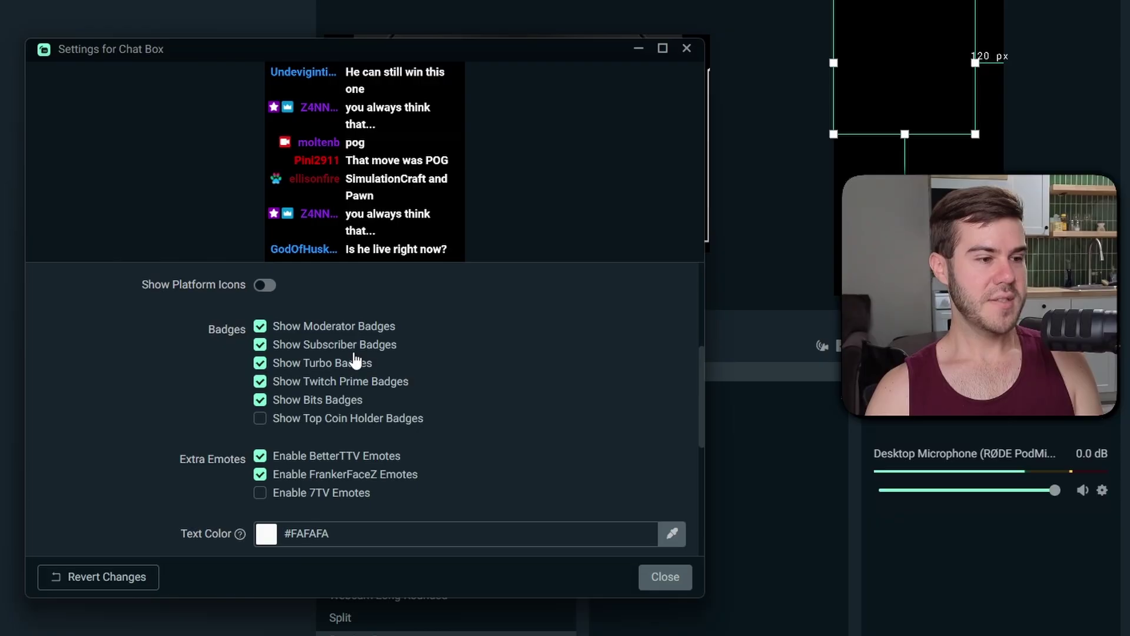
scroll(356, 359, "down", 6)
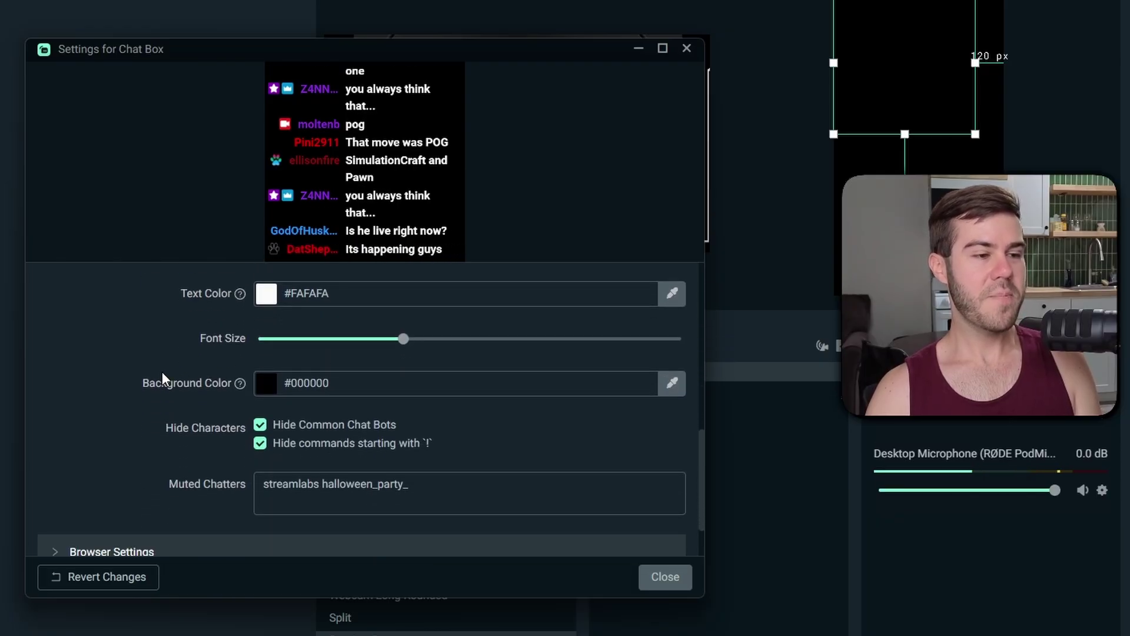
scroll(141, 376, "down", 2)
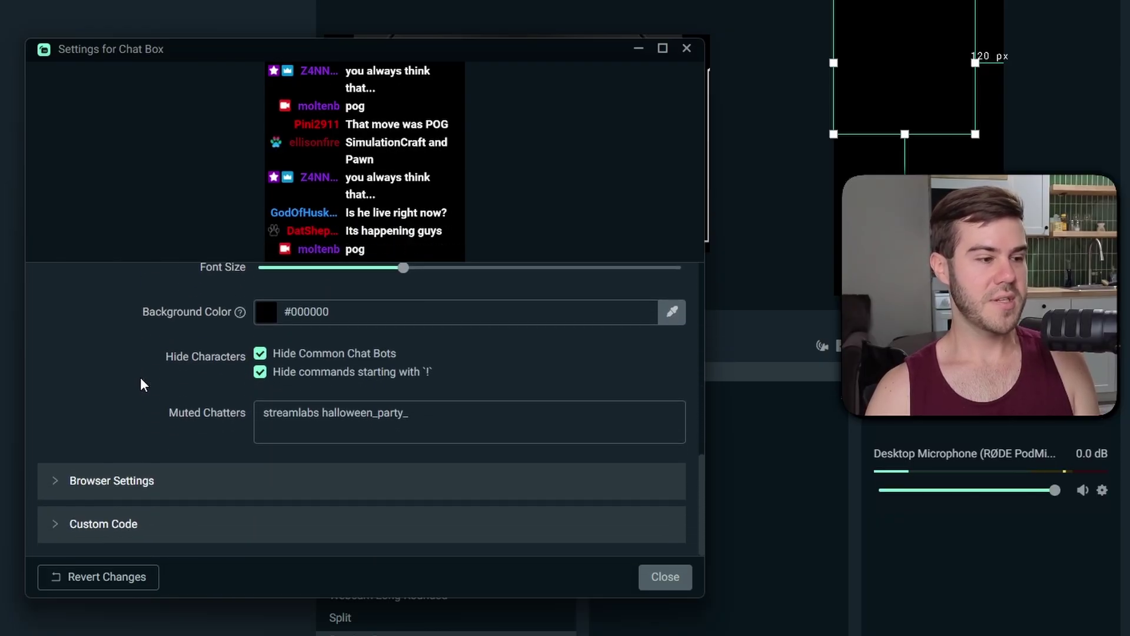
scroll(156, 397, "up", 5)
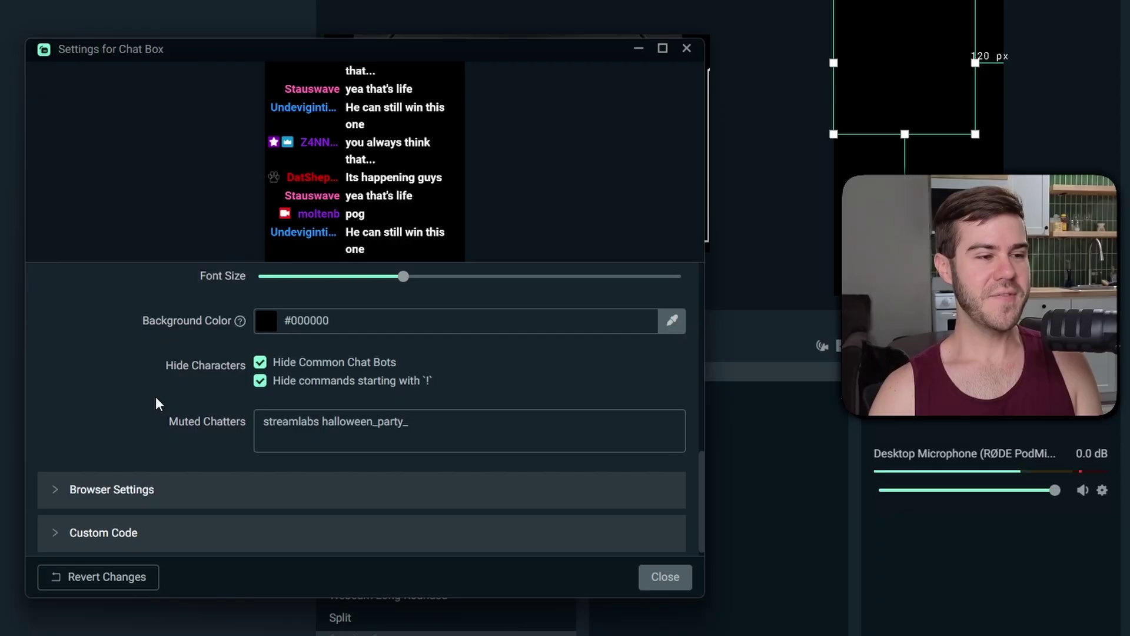
scroll(130, 438, "up", 7)
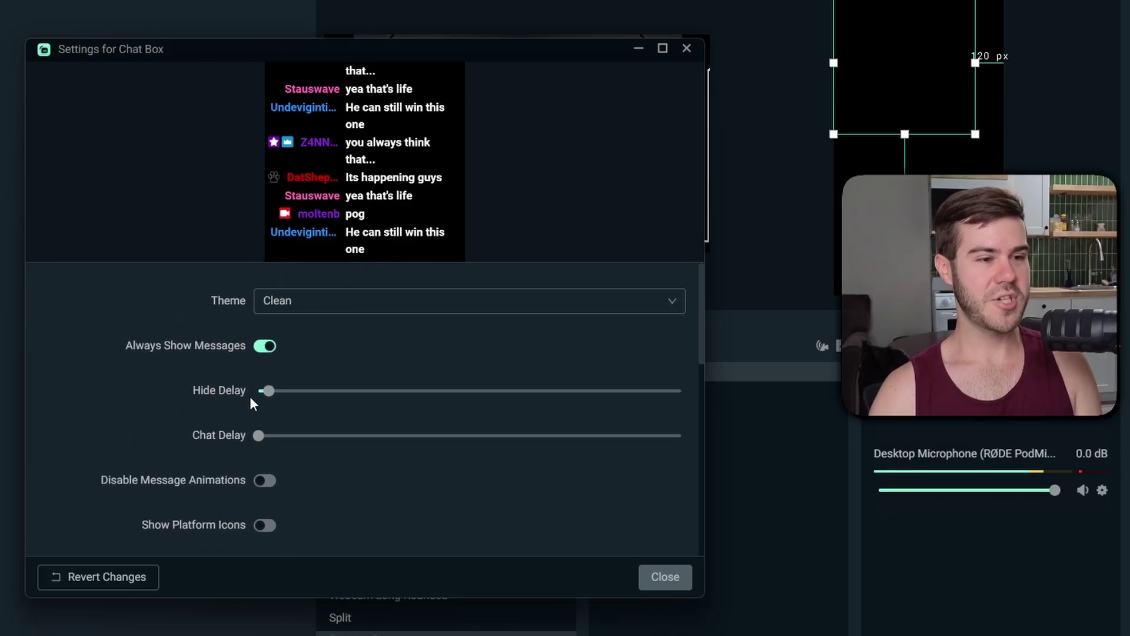
left_click(665, 580)
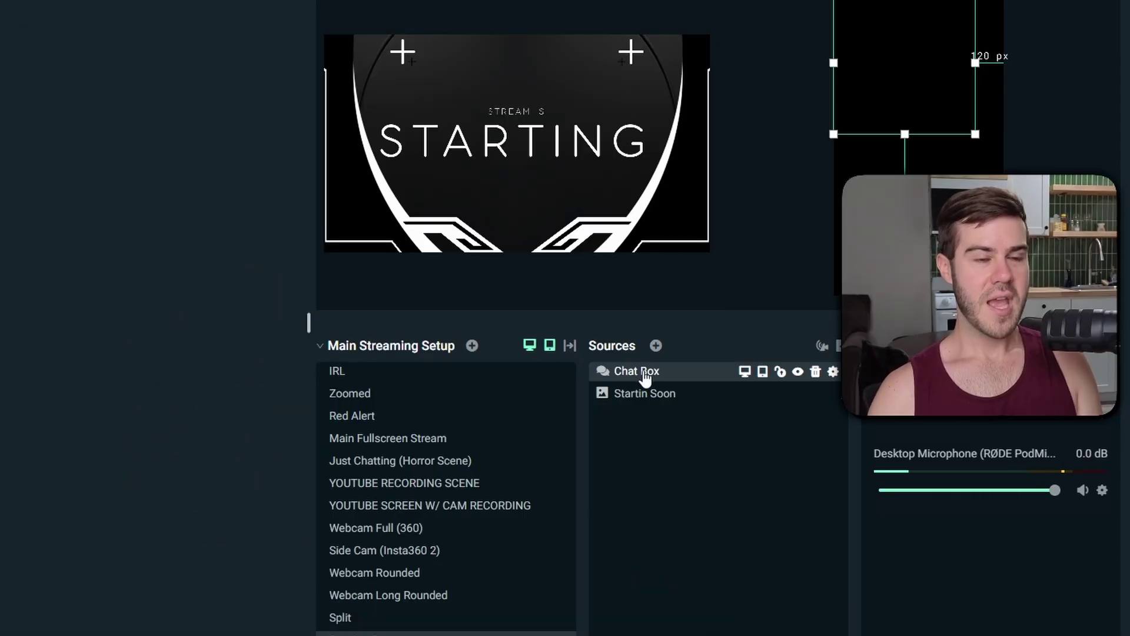
Step: Try different positions for the chat box over the artwork in the horizontal output
left_click(652, 372)
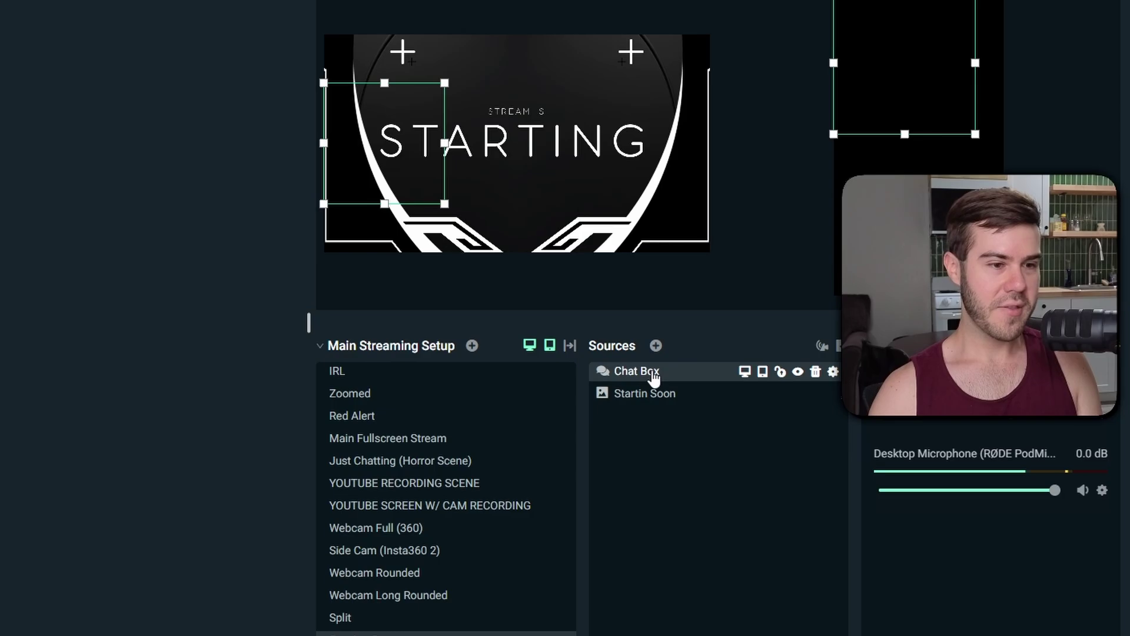
left_click_drag(391, 130, 534, 124)
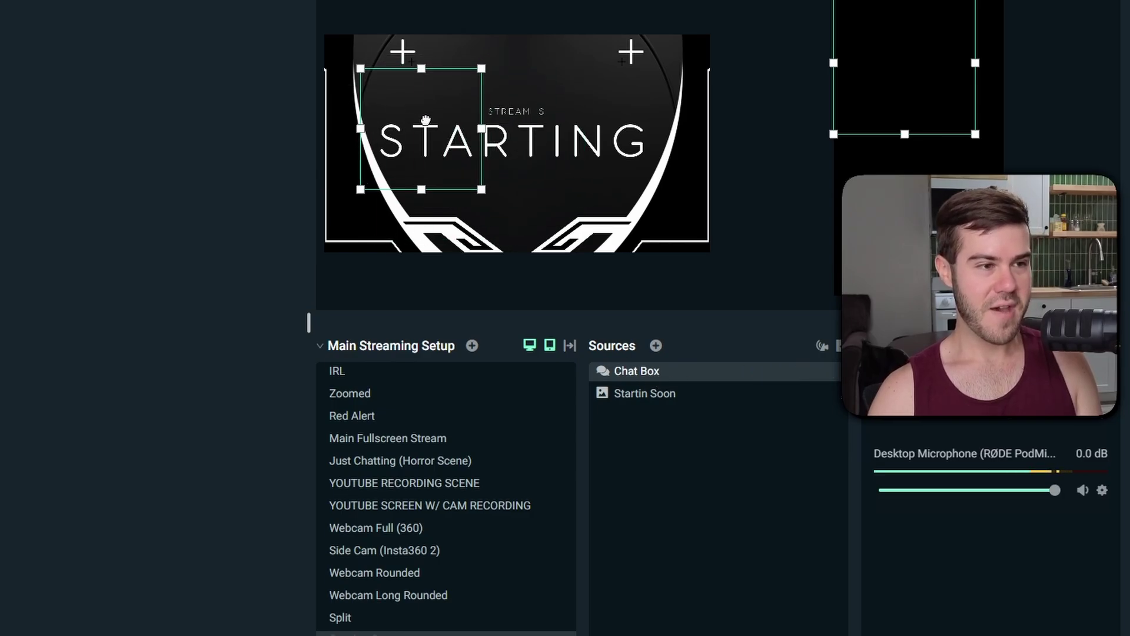
left_click_drag(425, 120, 562, 114)
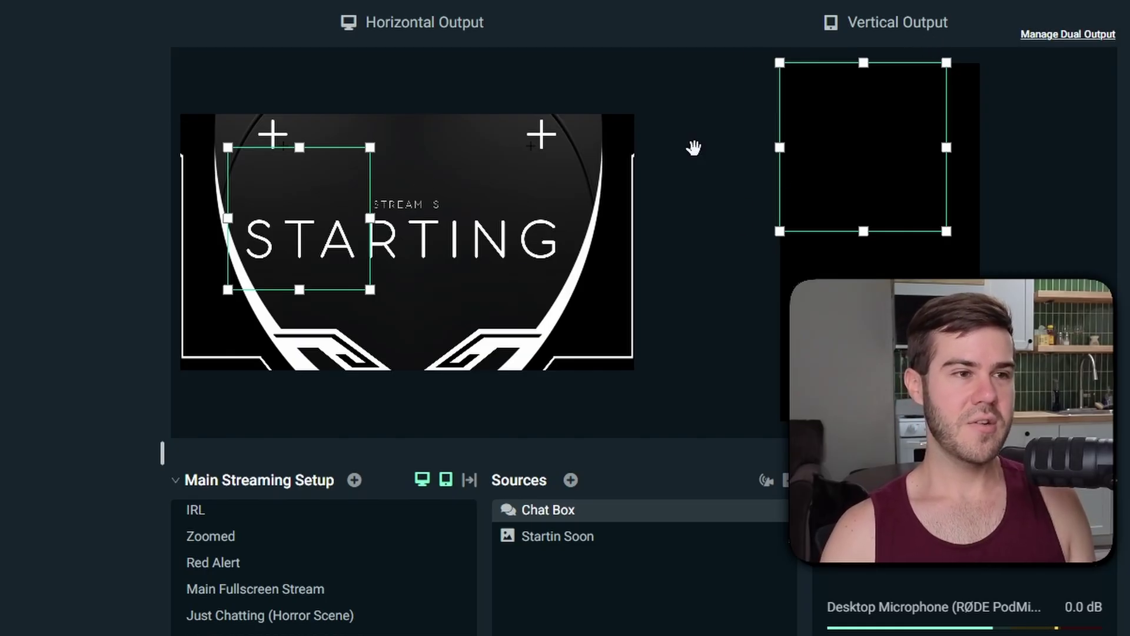
left_click_drag(357, 258, 398, 249)
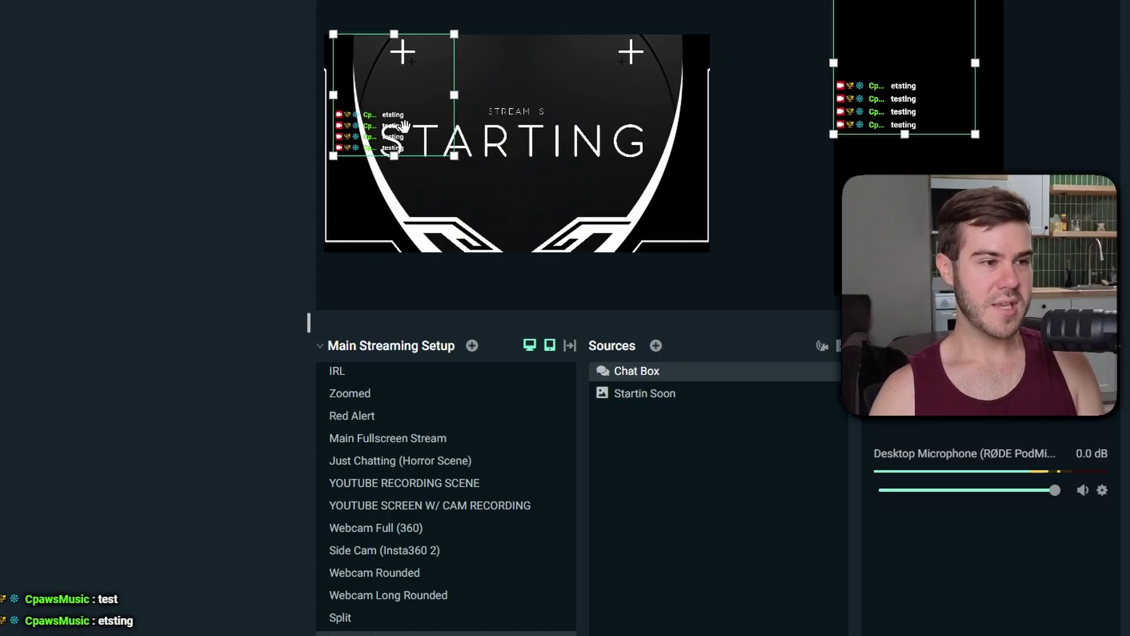
left_click_drag(404, 125, 442, 168)
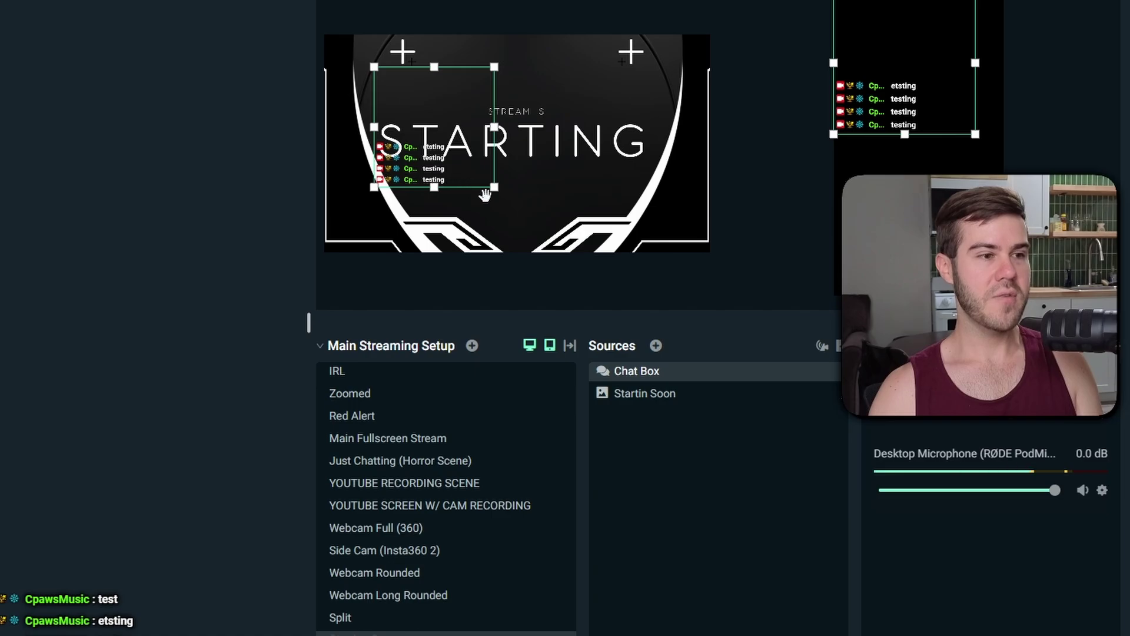
Step: Set the chat box's browser width to 900 and move the chat box against the left edge of the horizontal output
double_click(647, 376)
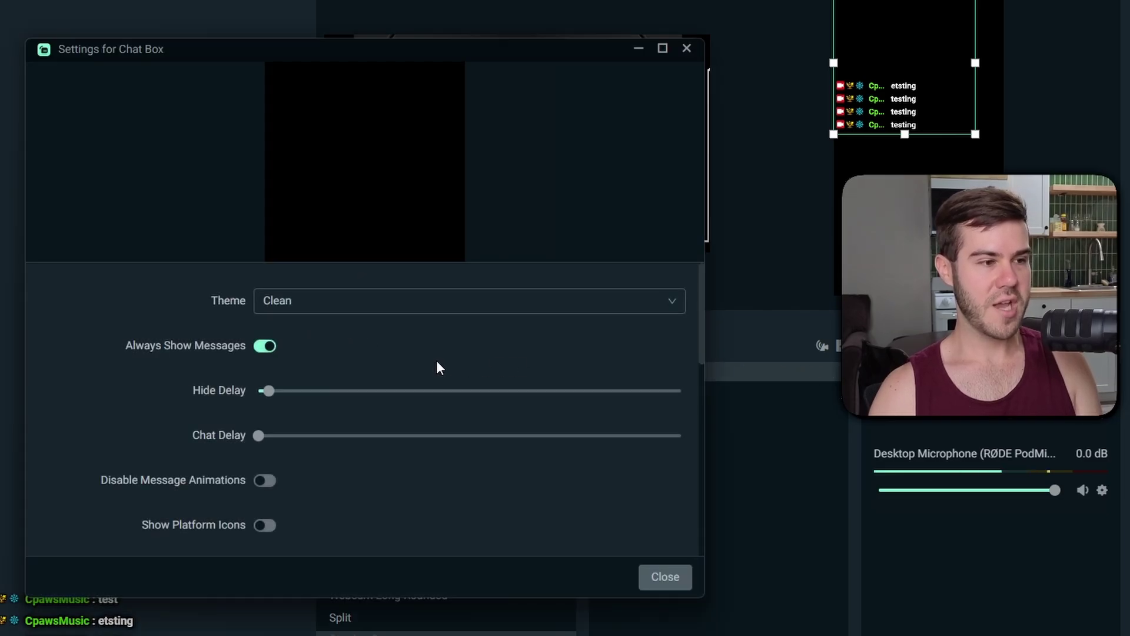
scroll(180, 412, "down", 15)
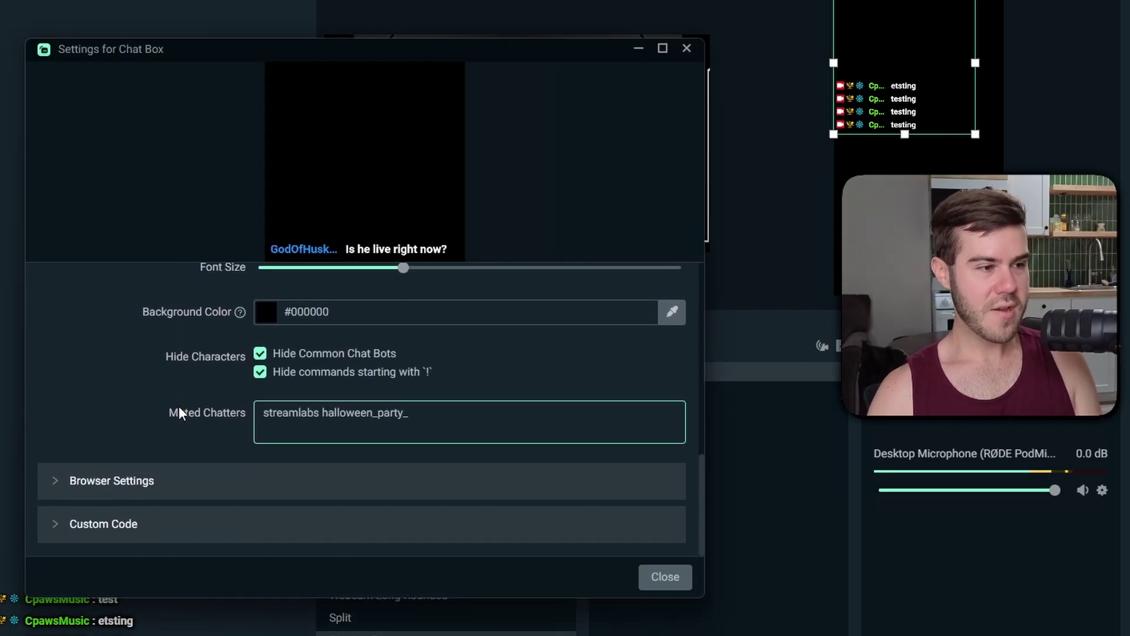
left_click(68, 477)
scroll(141, 400, "down", 5)
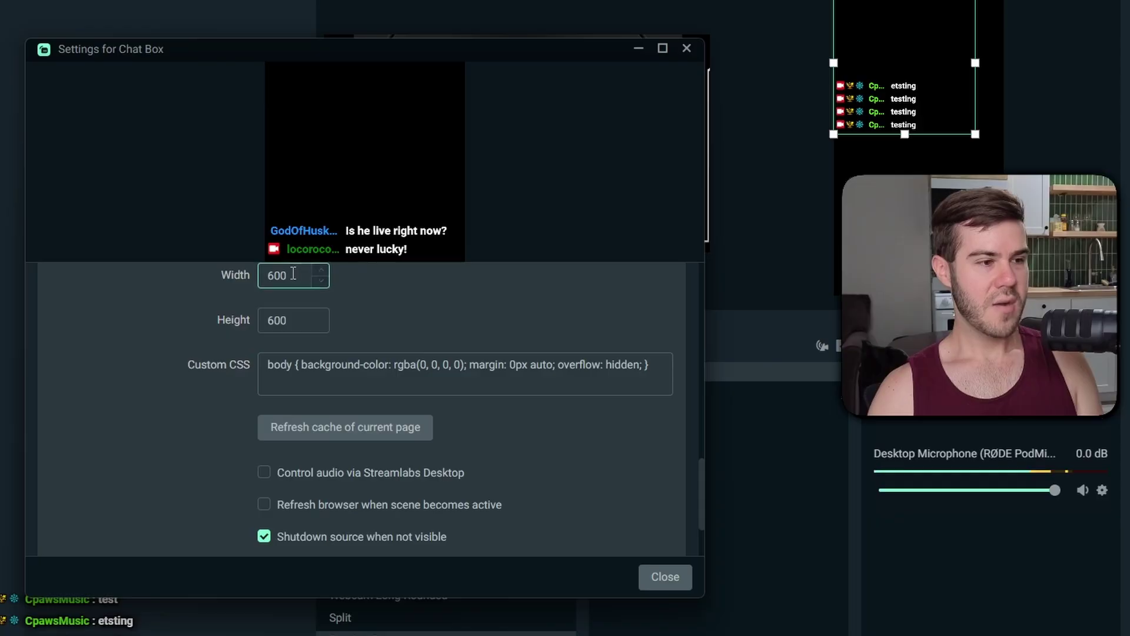
scroll(276, 279, "up", 1)
left_click_drag(275, 288, 260, 285)
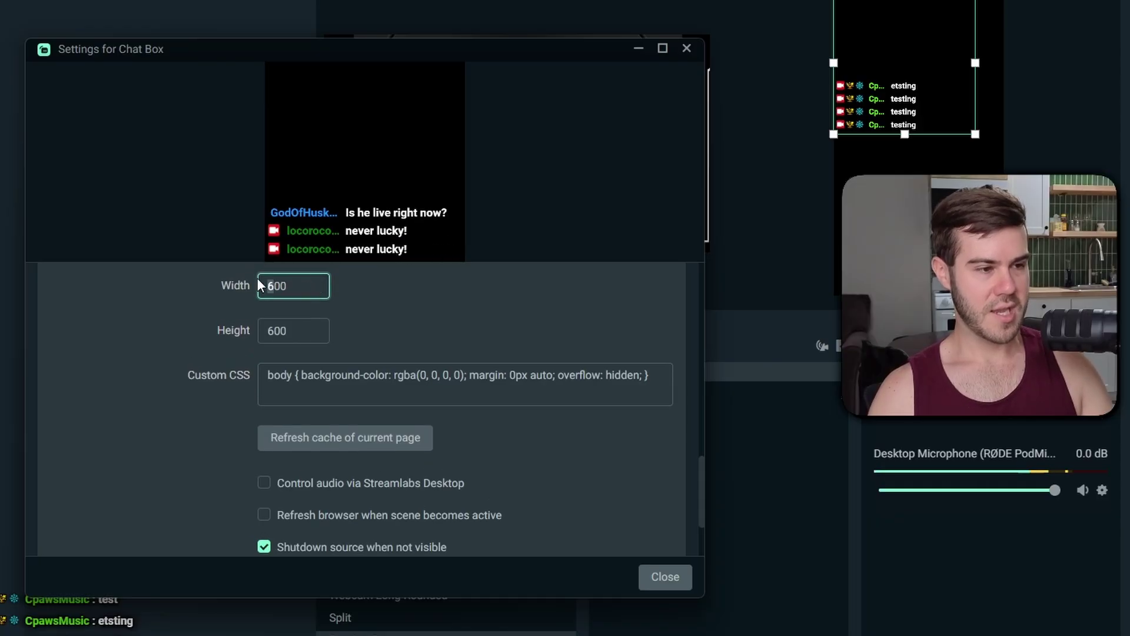
type("9")
left_click_drag(421, 58, 502, 261)
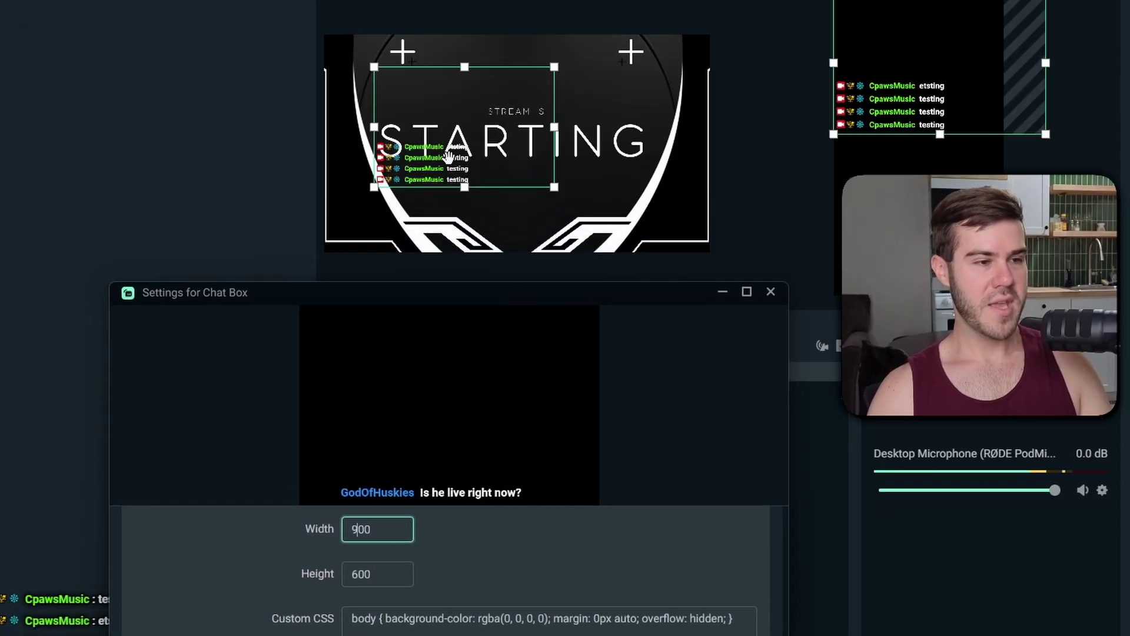
left_click_drag(448, 156, 409, 156)
Step: Review the chat box's browser width and height settings, and close its settings
double_click(644, 379)
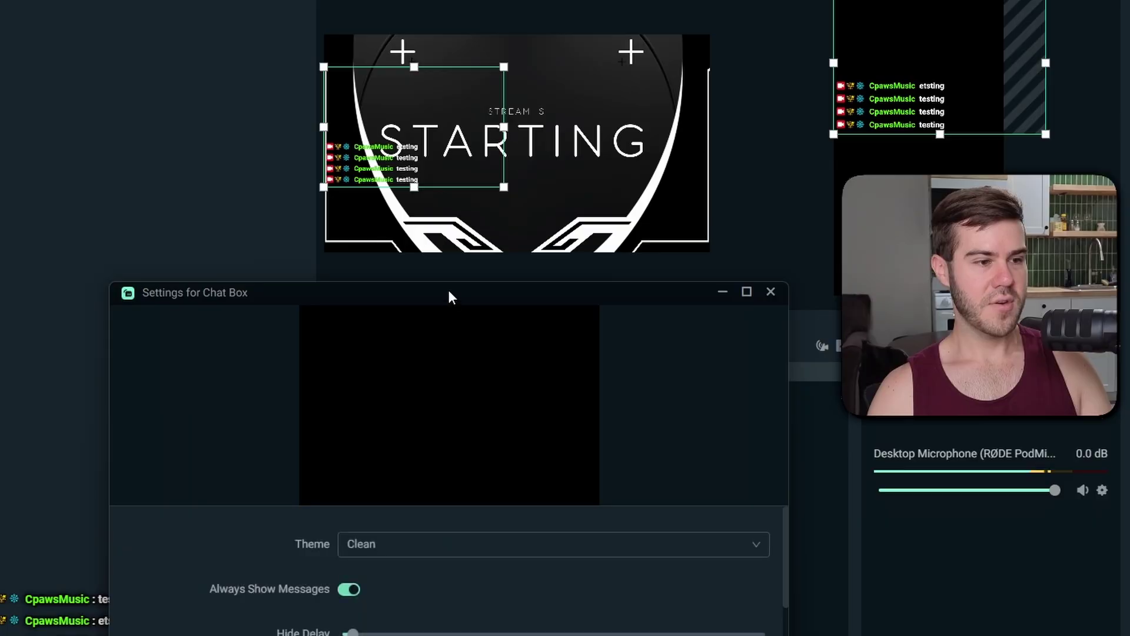
left_click_drag(450, 298, 441, 93)
scroll(303, 512, "down", 15)
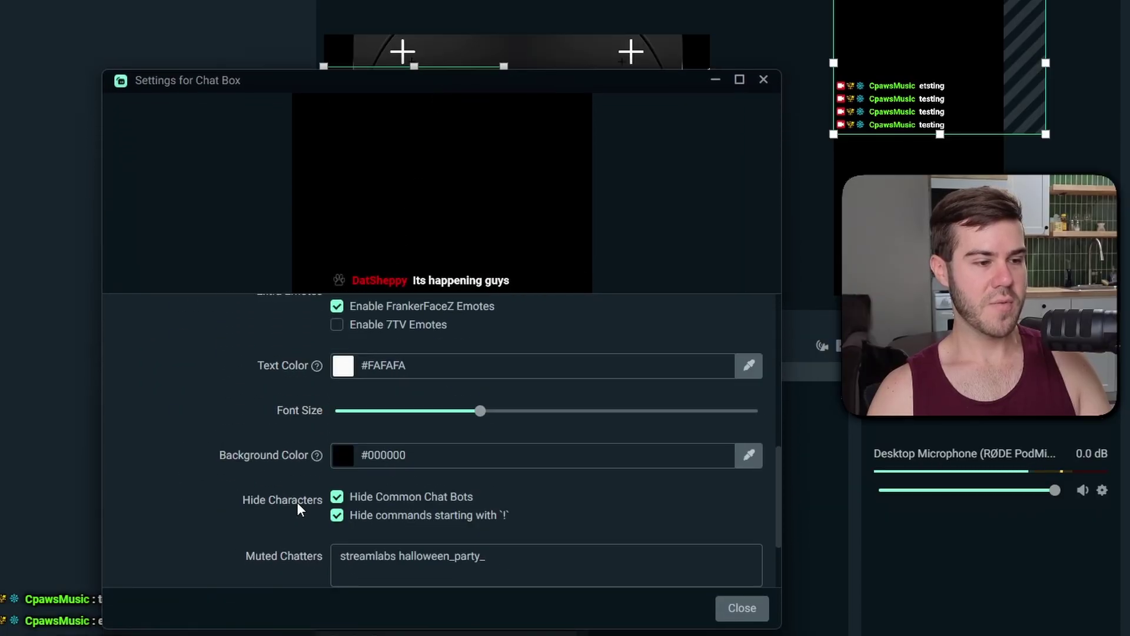
left_click(257, 518)
scroll(388, 350, "down", 5)
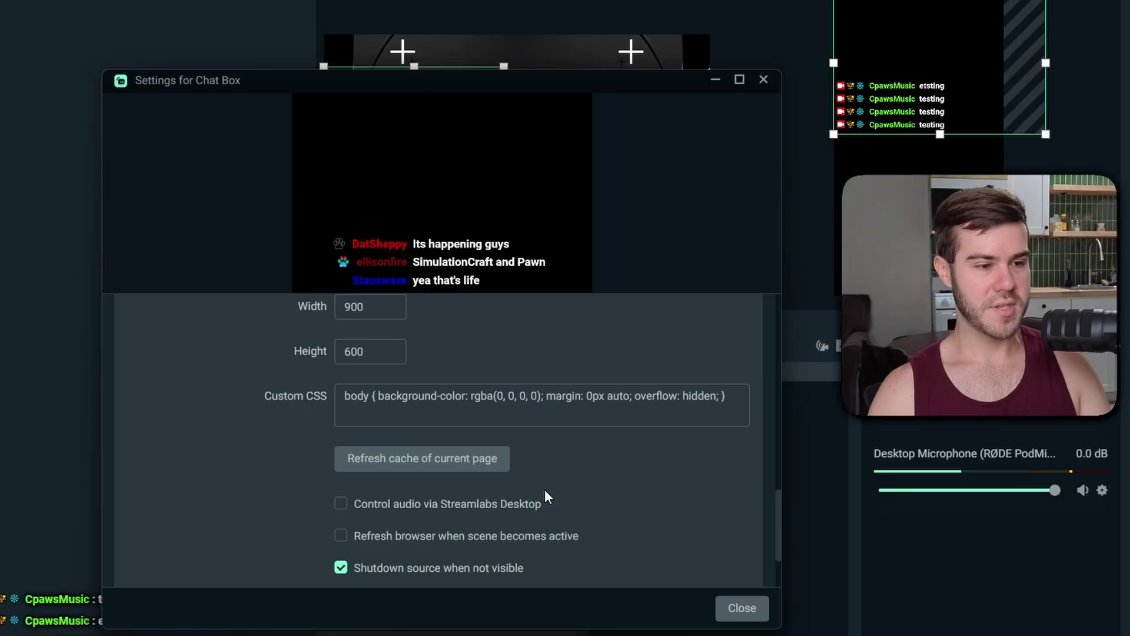
left_click(738, 613)
Step: Place the chat box in the lower-left corner of the Starting Soon scene's horizontal output
left_click_drag(439, 156, 433, 221)
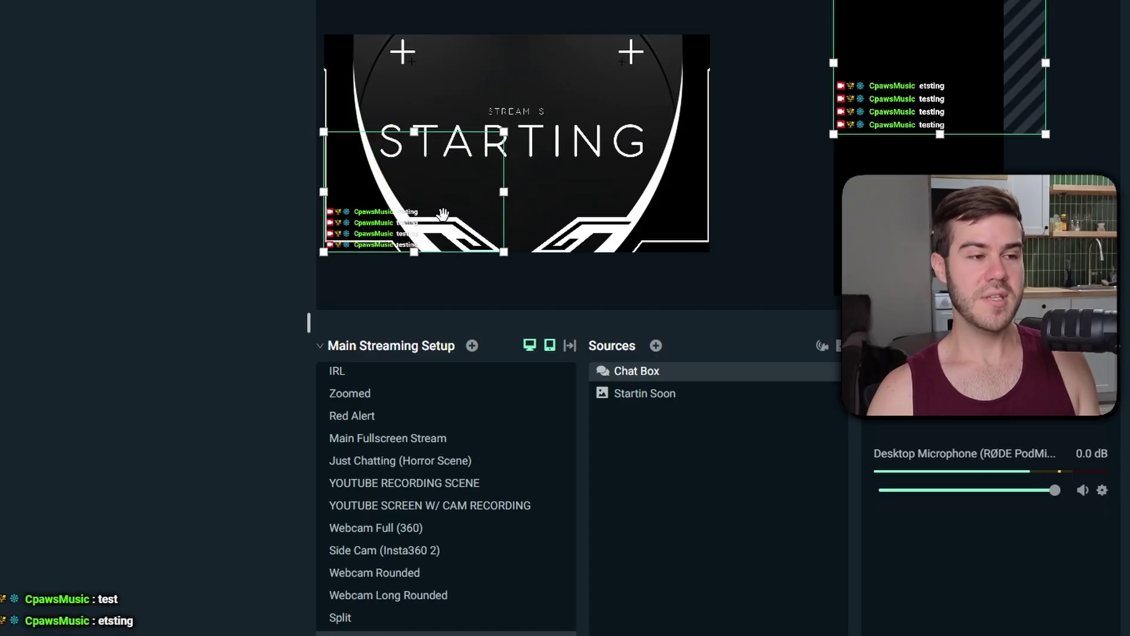
left_click(515, 233)
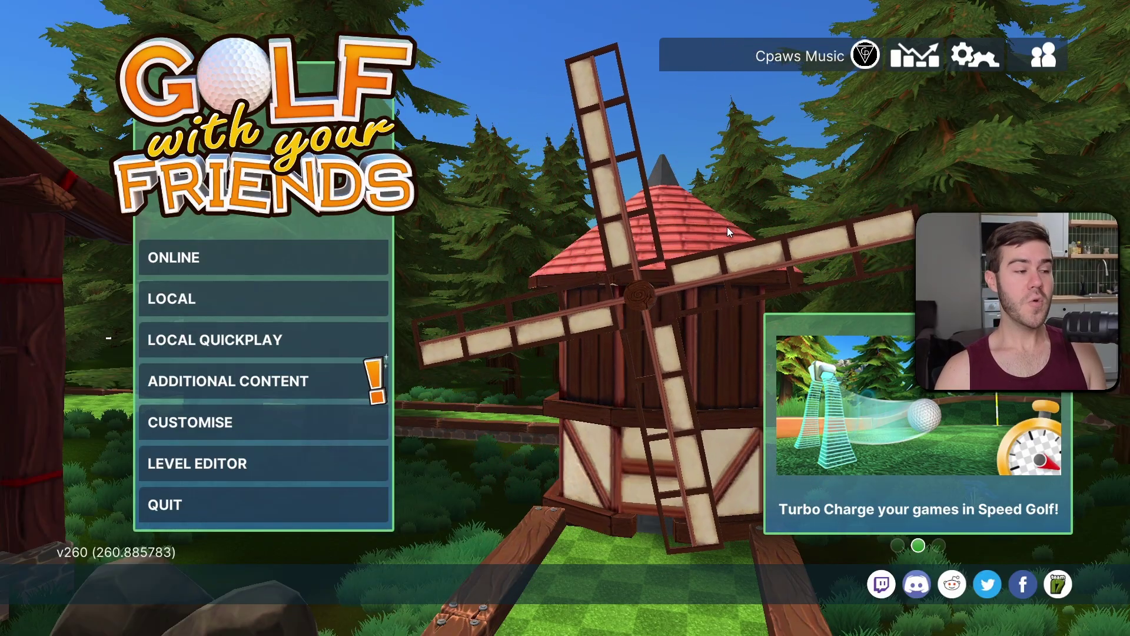
Step: Examine the Fullscreen setting in the video options of the game Golf With Your Friends
left_click(982, 59)
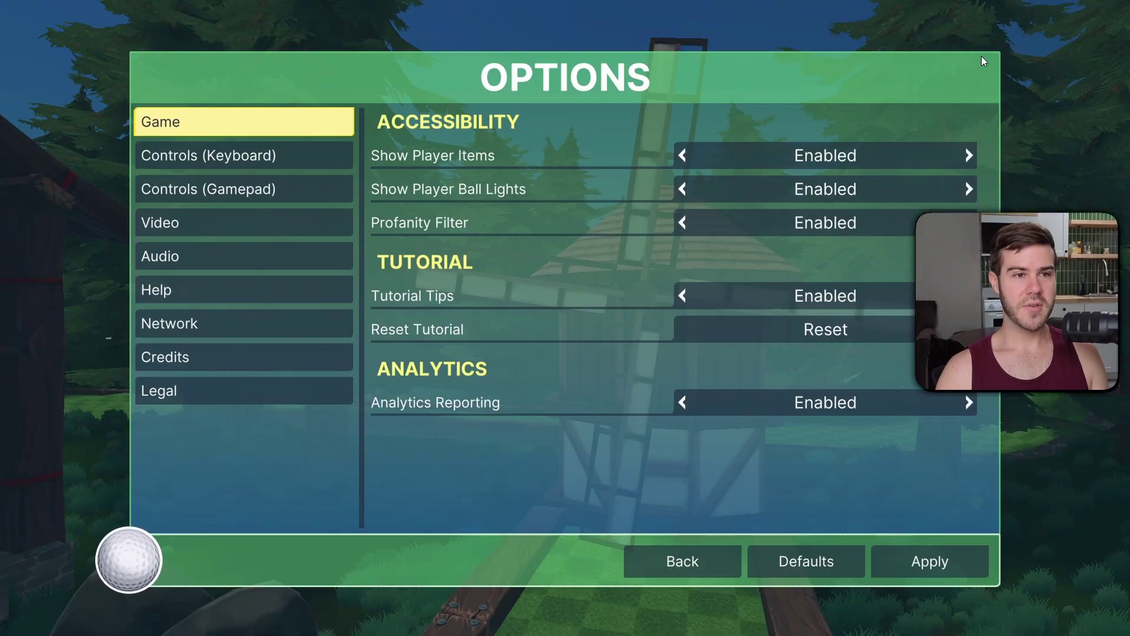
left_click(224, 230)
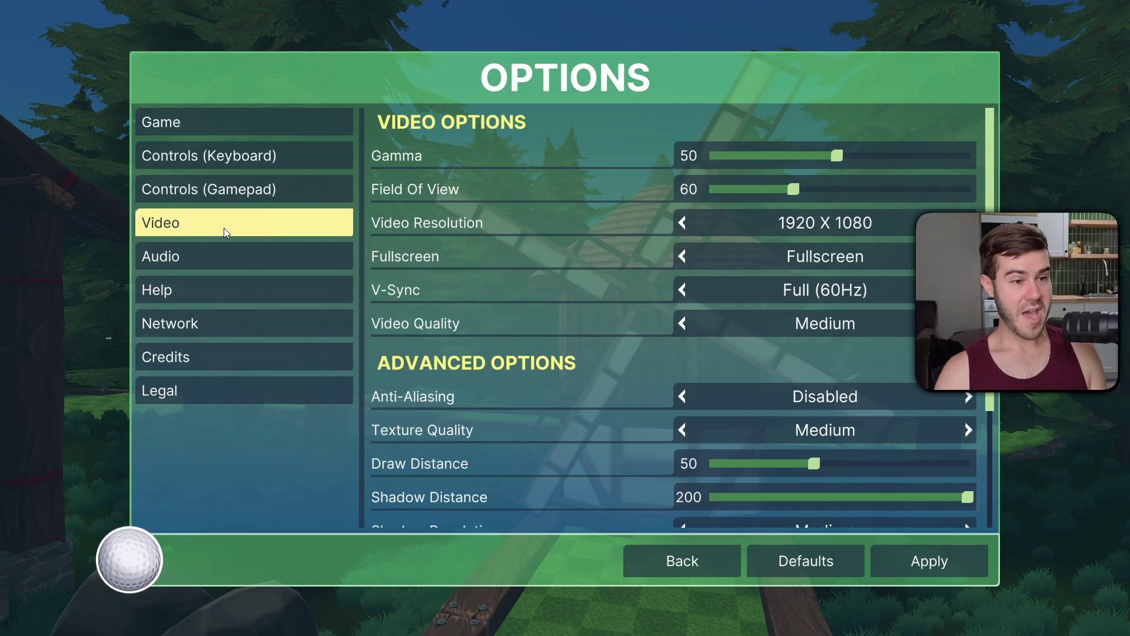
scroll(546, 243, "down", 2)
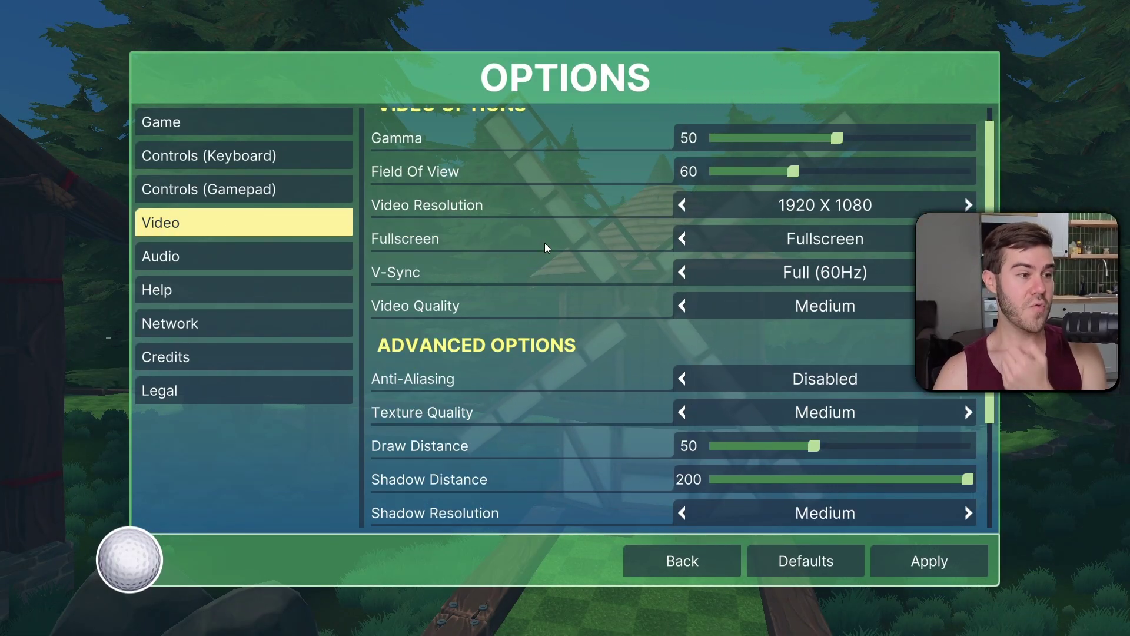
scroll(545, 248, "up", 2)
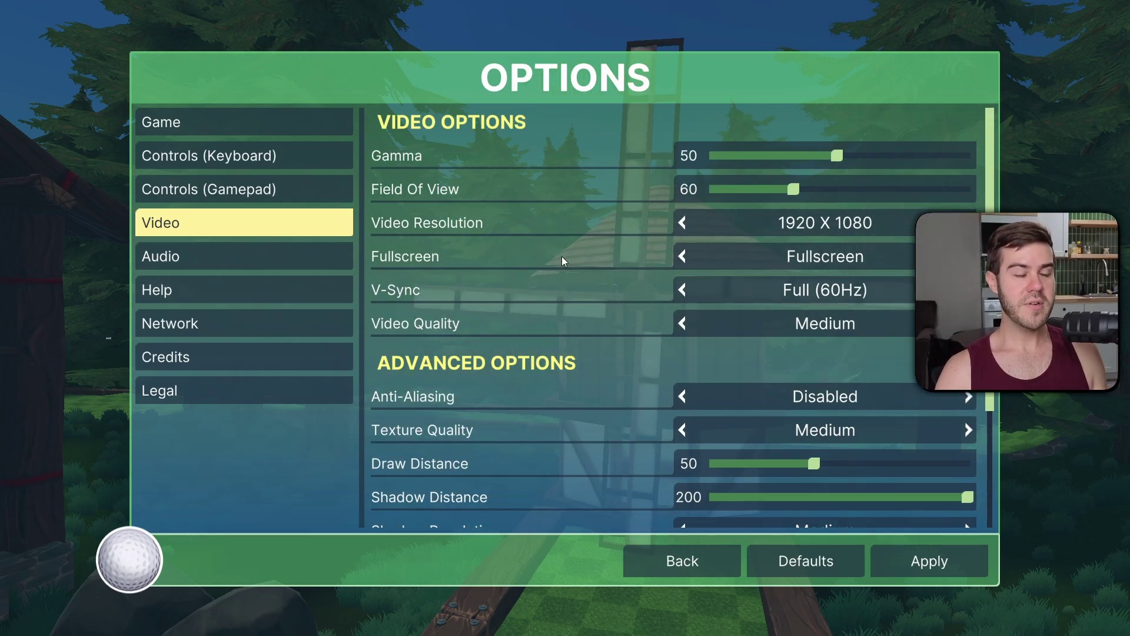
left_click(683, 256)
left_click(683, 256)
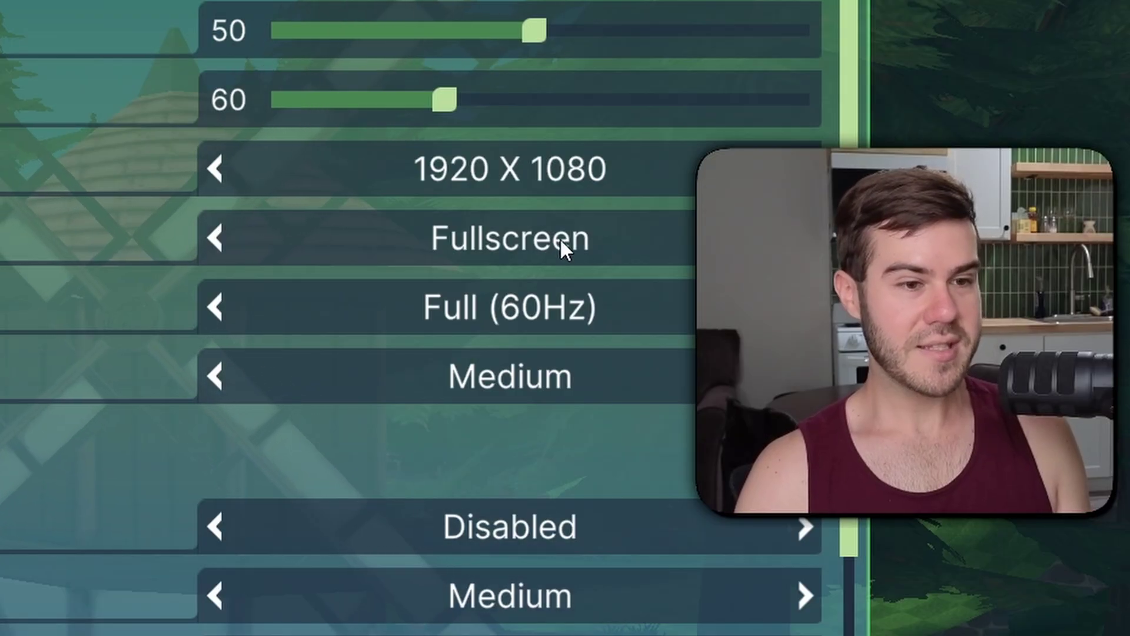
scroll(8, 402, "down", 1)
scroll(8, 402, "down", 1)
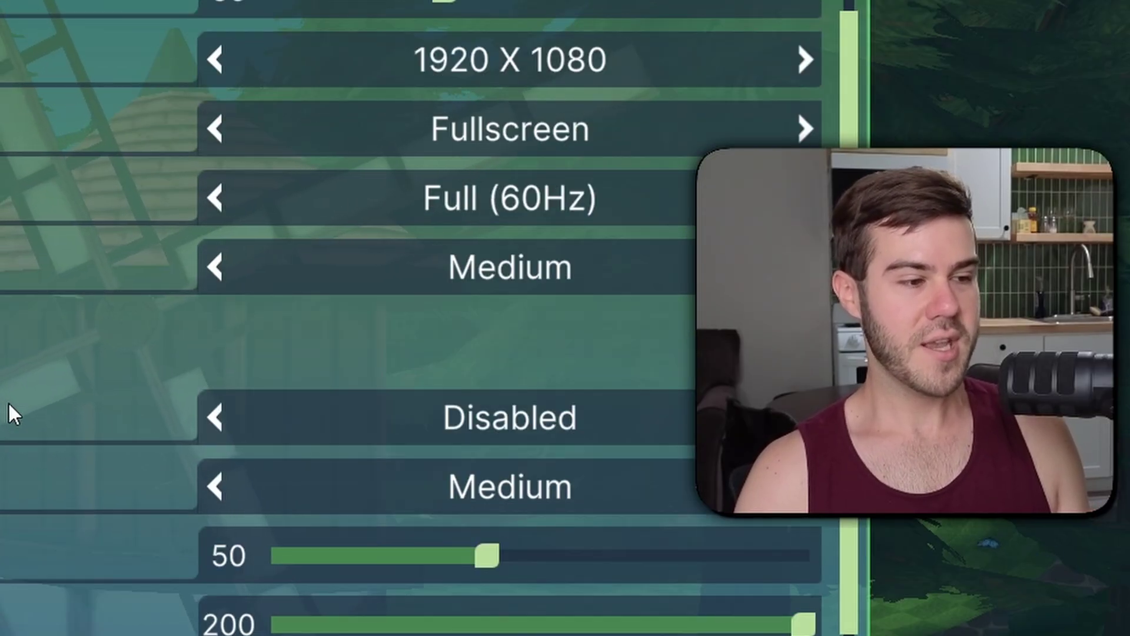
scroll(8, 402, "up", 2)
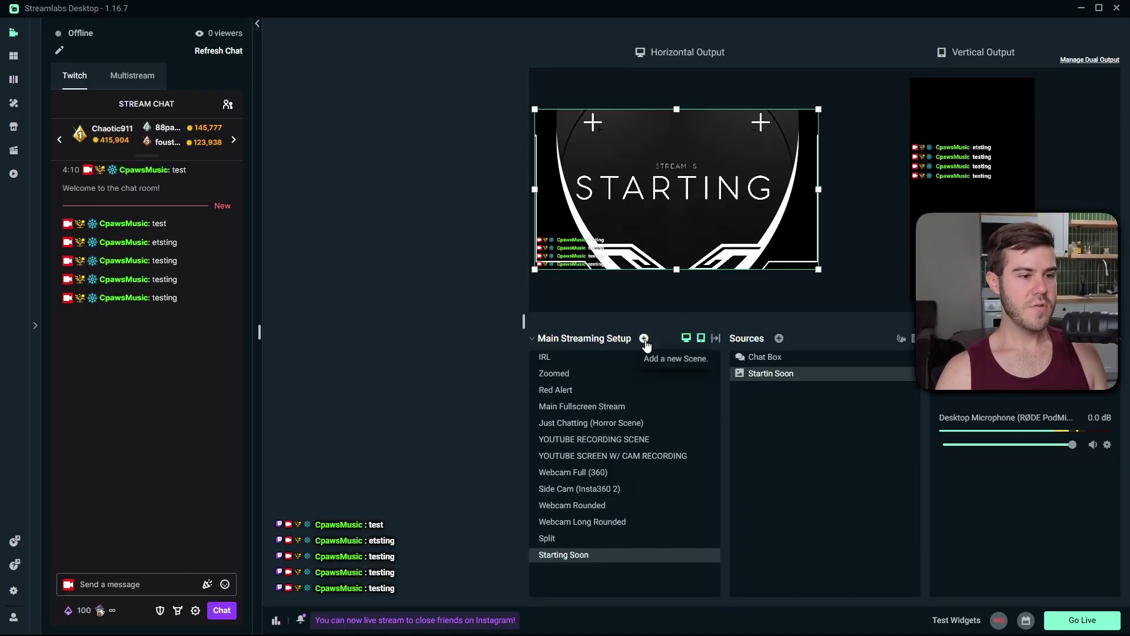
Step: Create a new scene and browse the source types that can be added to it
left_click(645, 339)
left_click(653, 376)
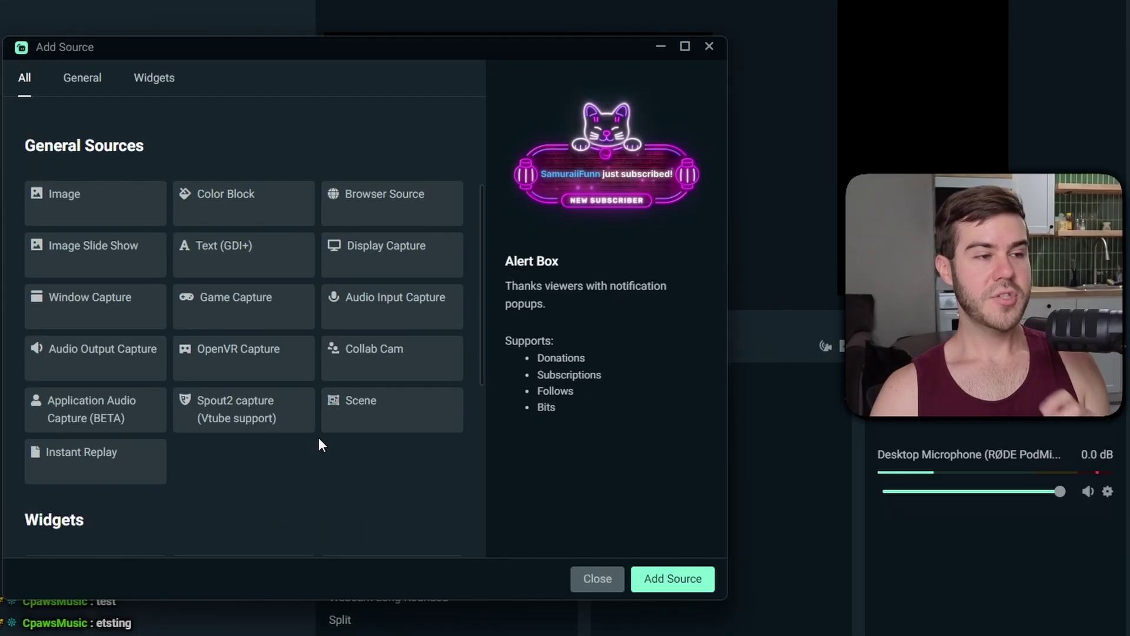
scroll(319, 439, "down", 6)
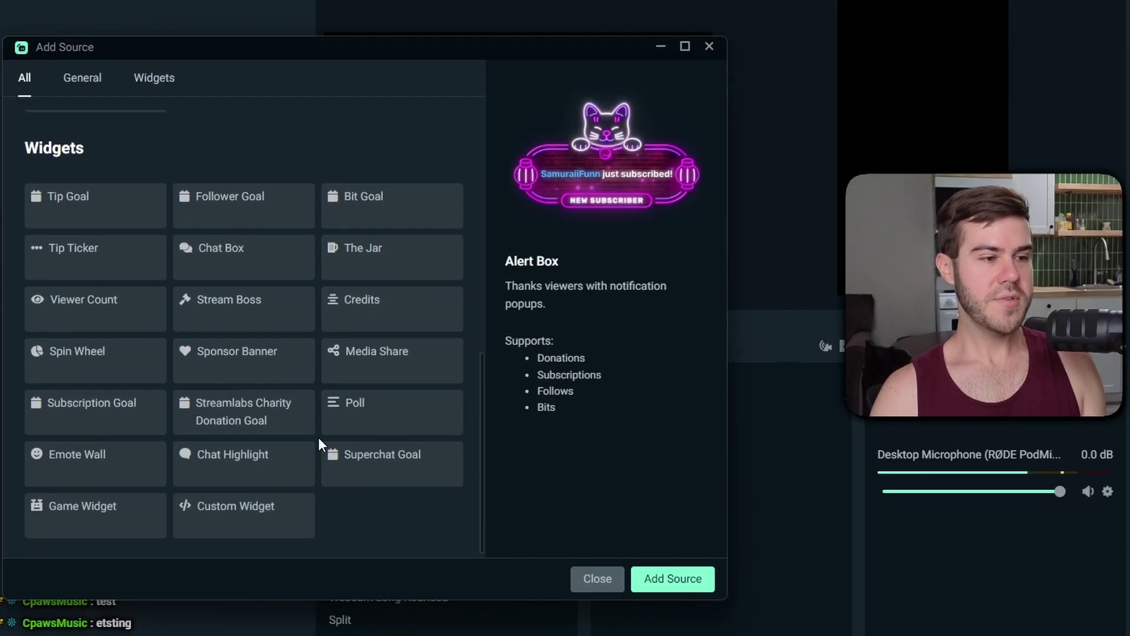
scroll(321, 440, "up", 8)
scroll(323, 441, "down", 2)
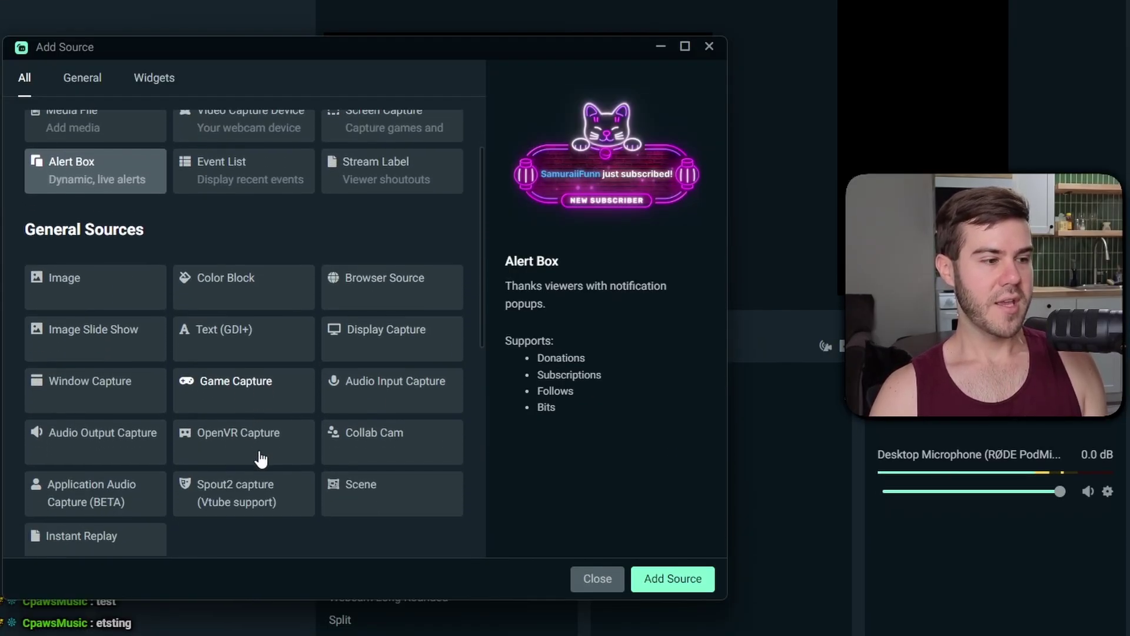
Step: Review the Window Capture and Display Capture source types, and add a new Screen Capture source to the scene
left_click(118, 389)
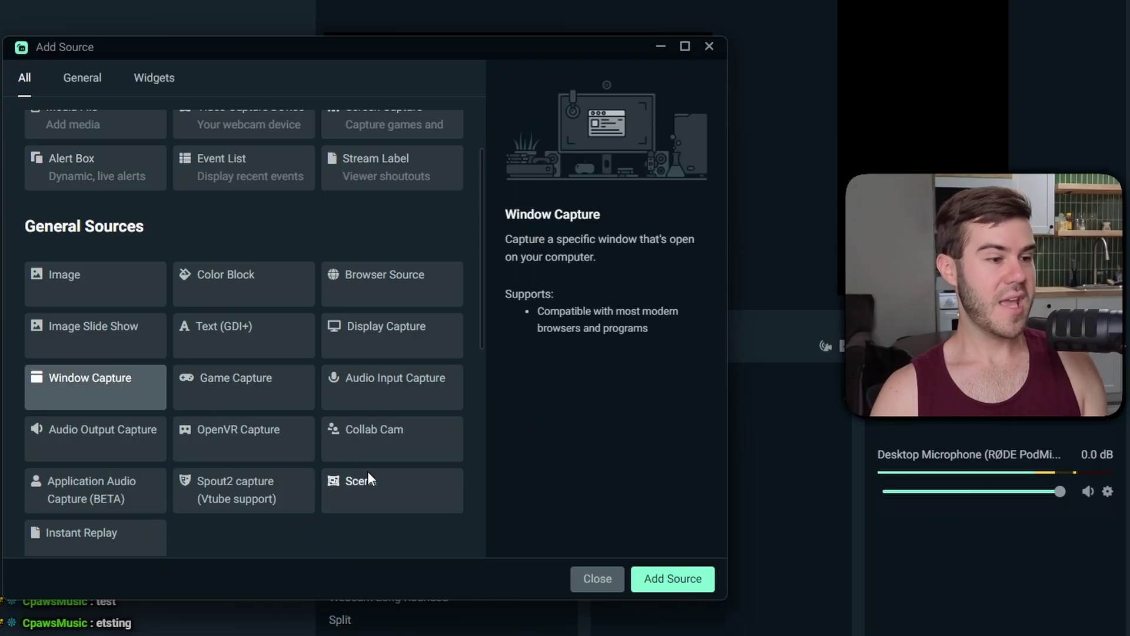
scroll(328, 454, "up", 1)
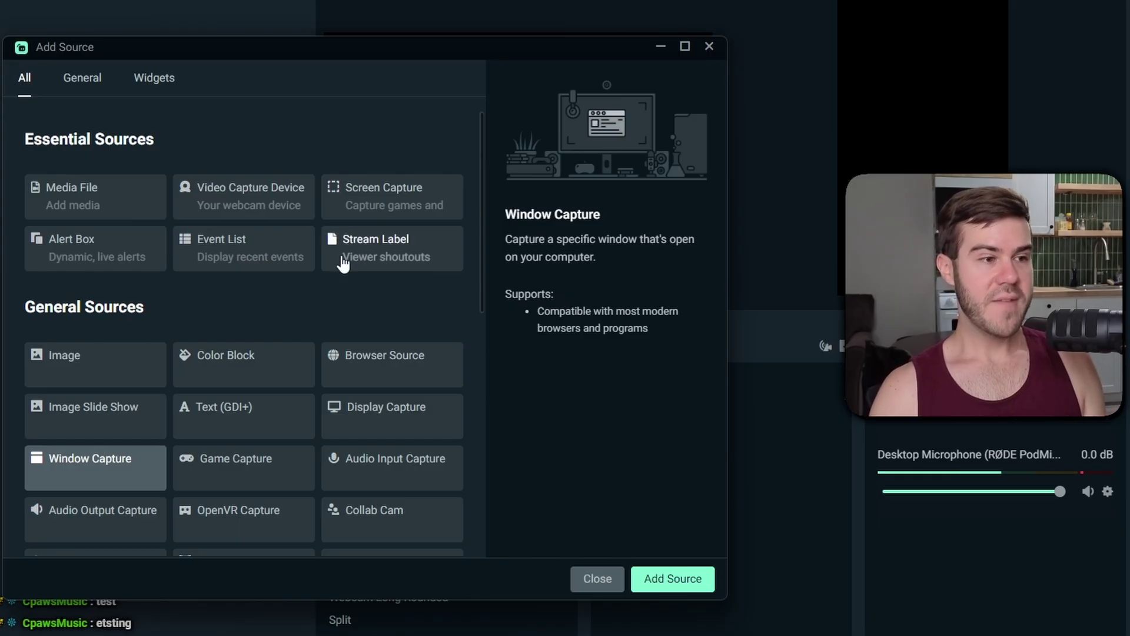
left_click(393, 424)
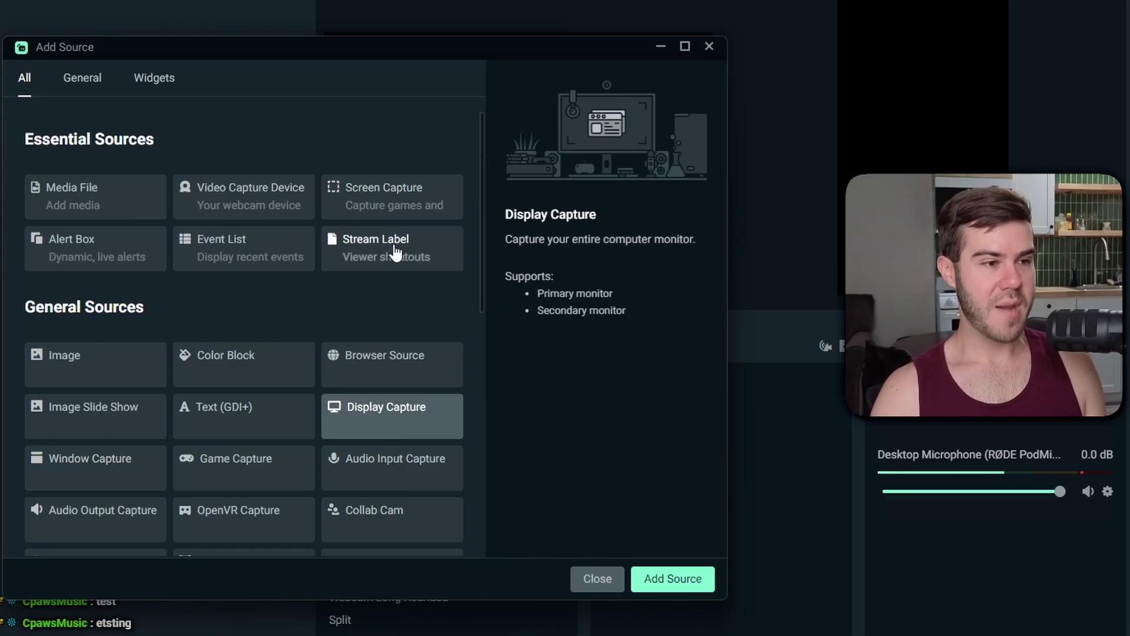
left_click(415, 208)
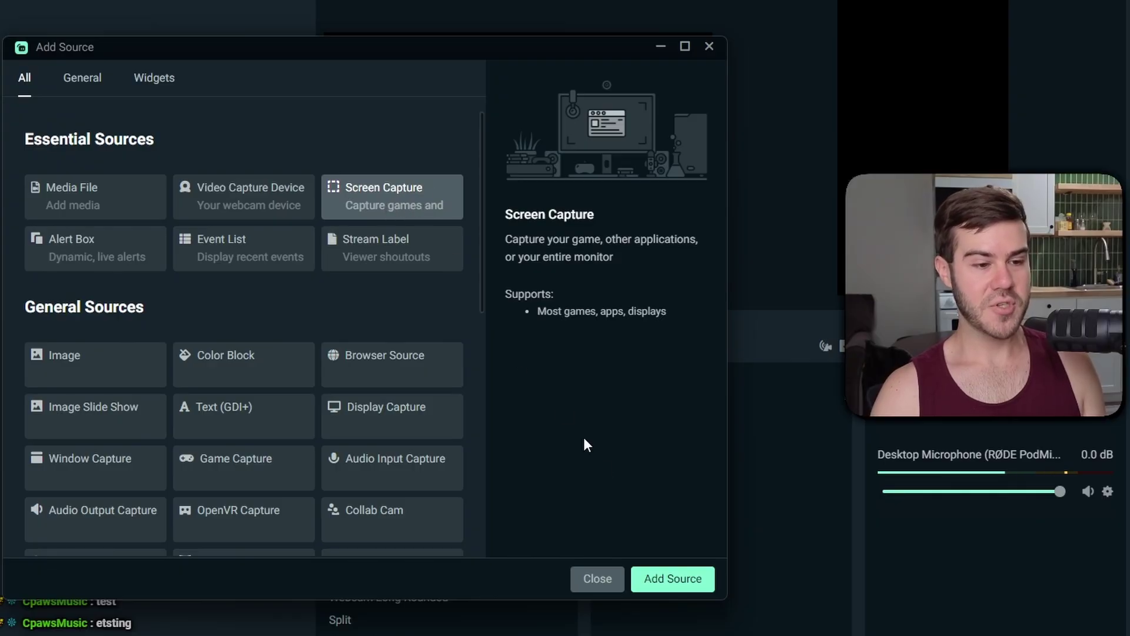
left_click(673, 578)
left_click(285, 428)
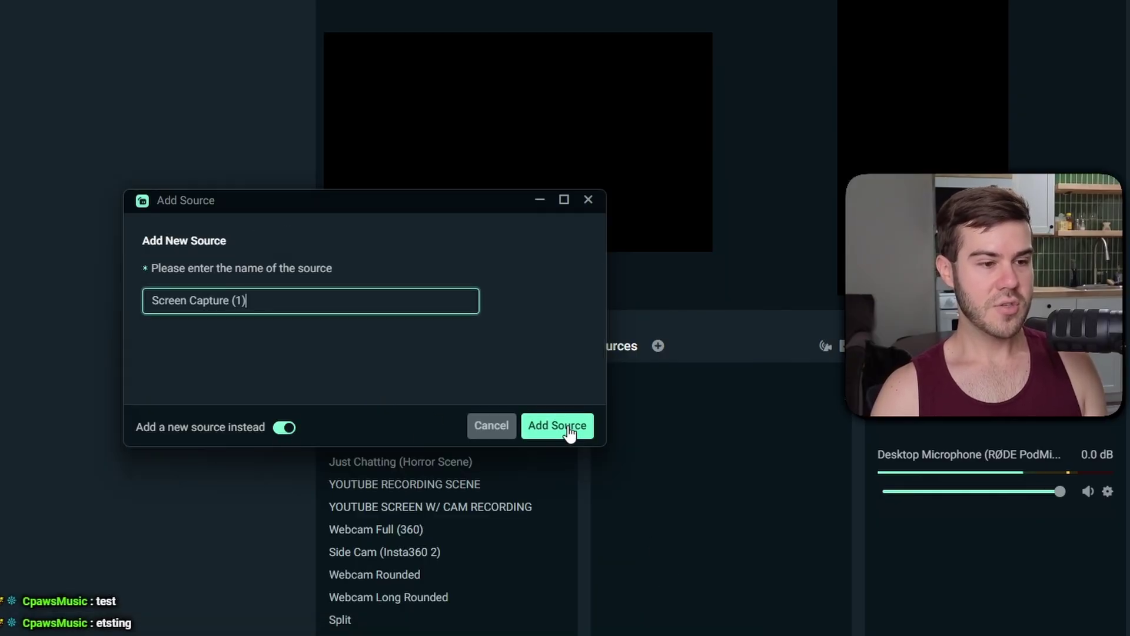
left_click(568, 426)
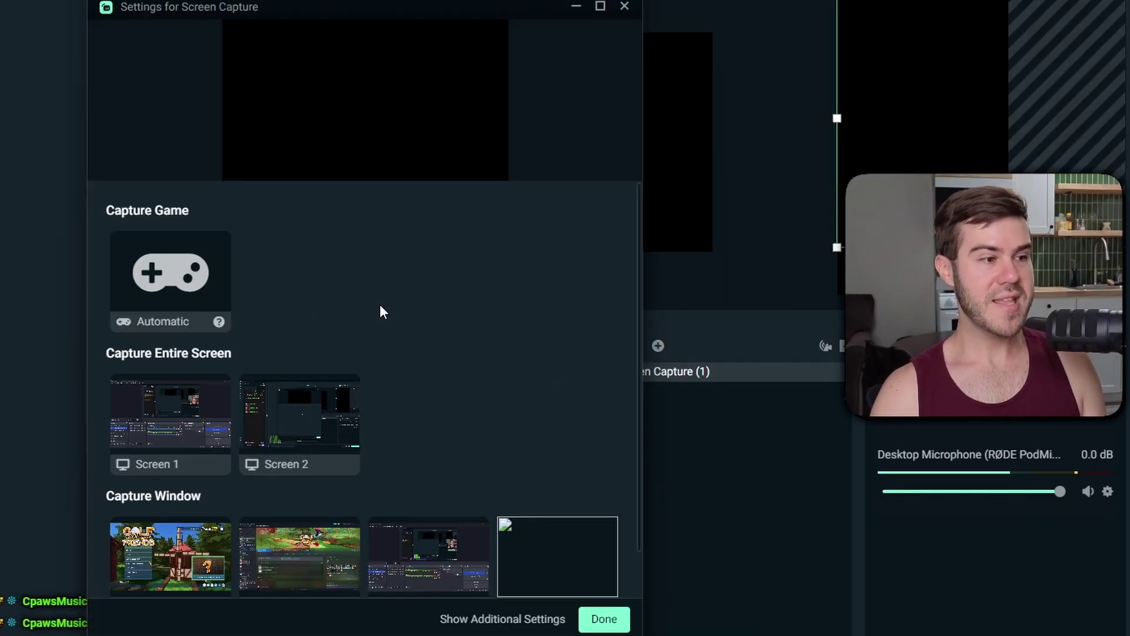
Step: Try Screen 2 as the capture target and set the screen capture to Automatic game capture
left_click(176, 281)
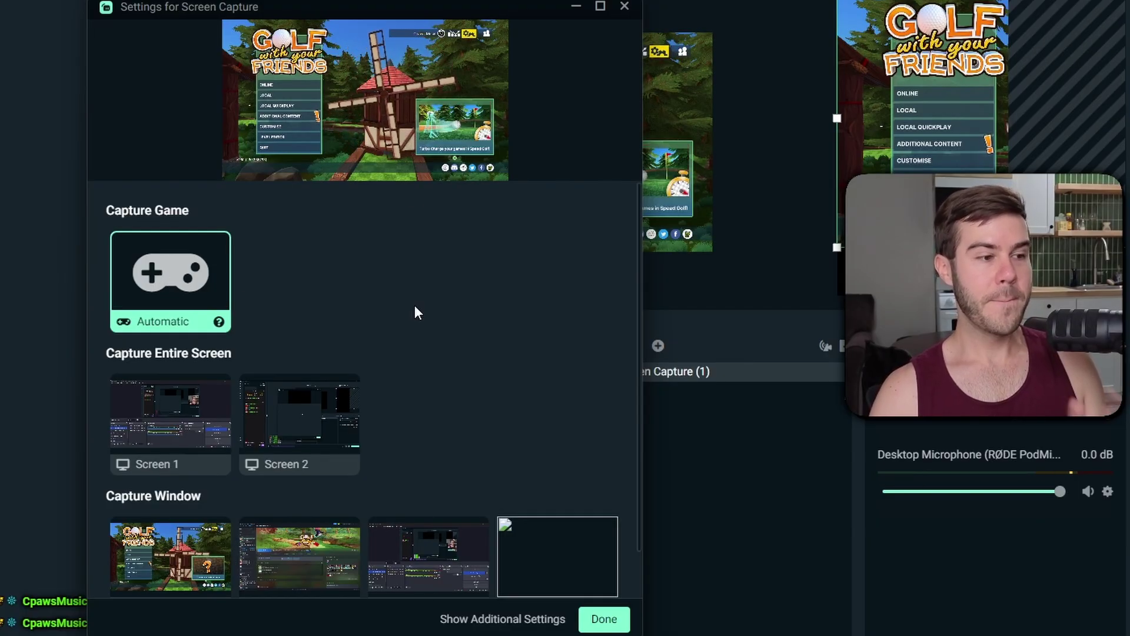
scroll(416, 306, "down", 2)
left_click(306, 383)
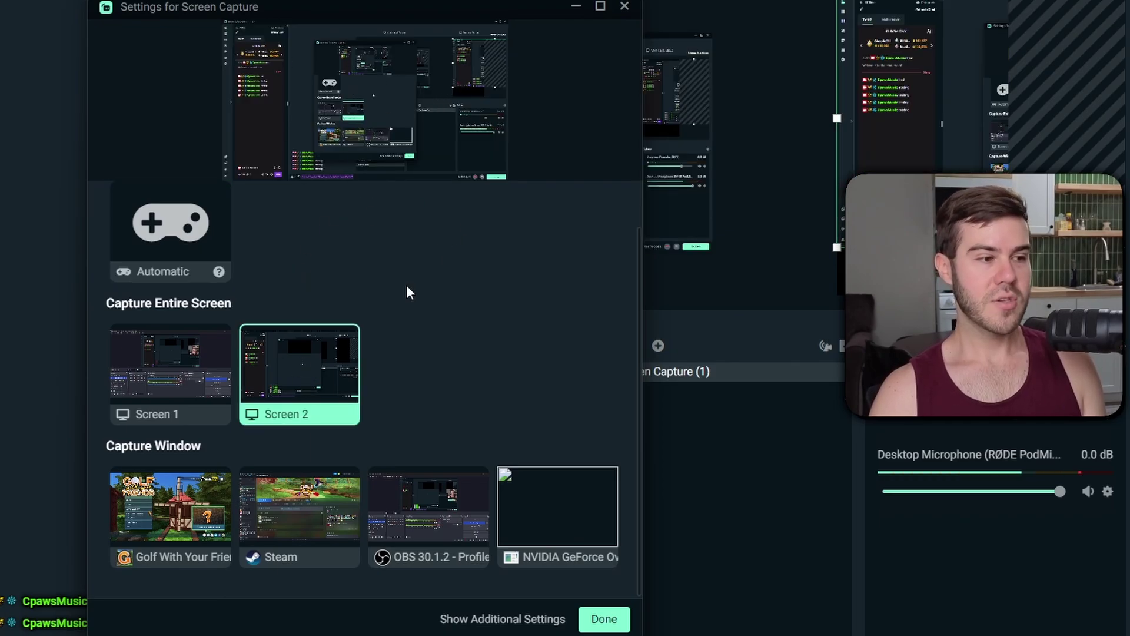
scroll(413, 309, "up", 1)
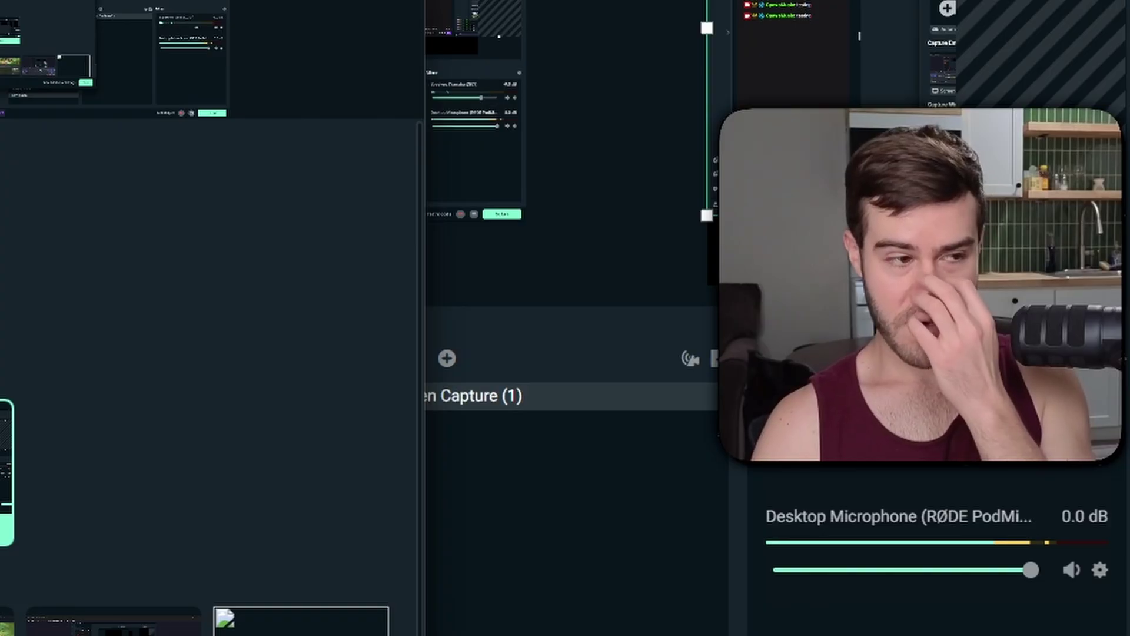
left_click(170, 277)
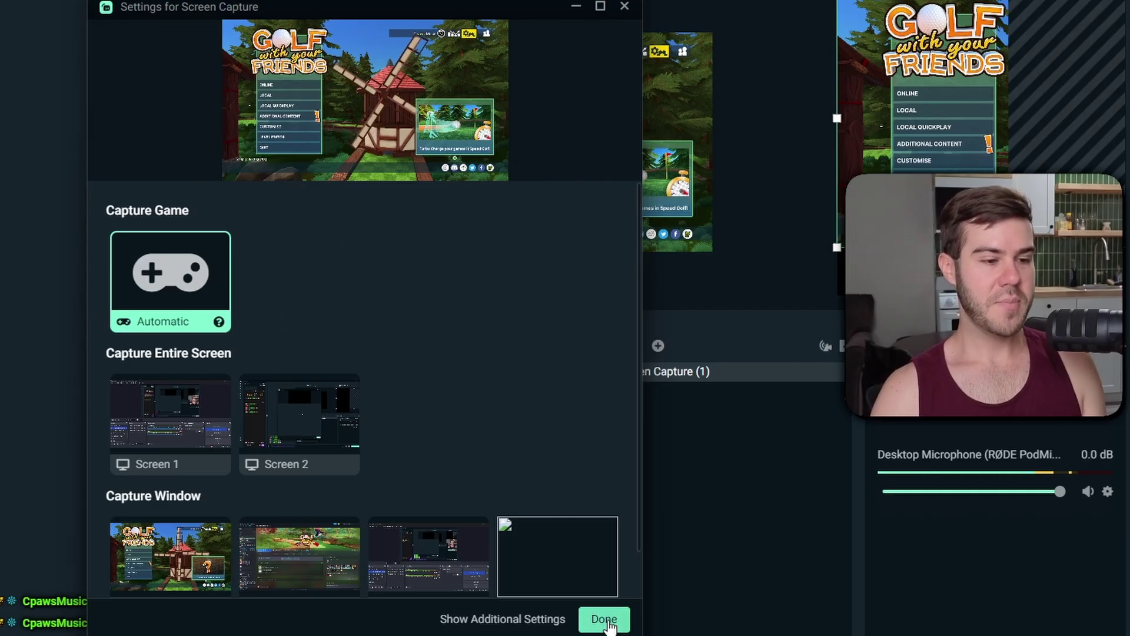
Step: Enable the in-game overlay in the Game Overlay settings and test its opacity by lowering it to 60% and raising it back
left_click(605, 620)
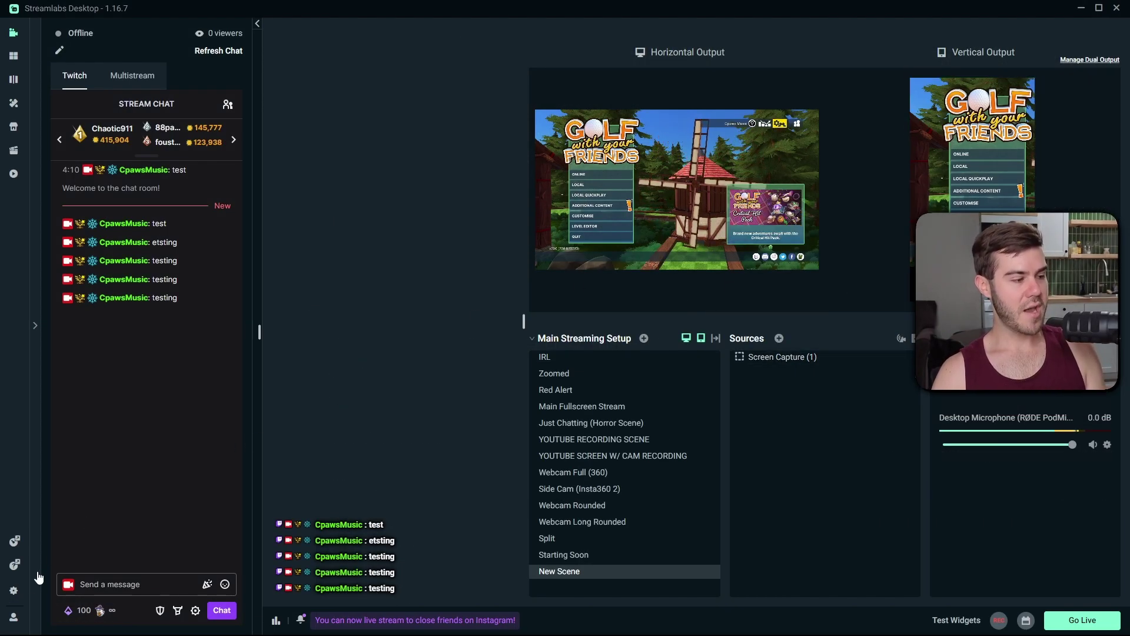
left_click(14, 592)
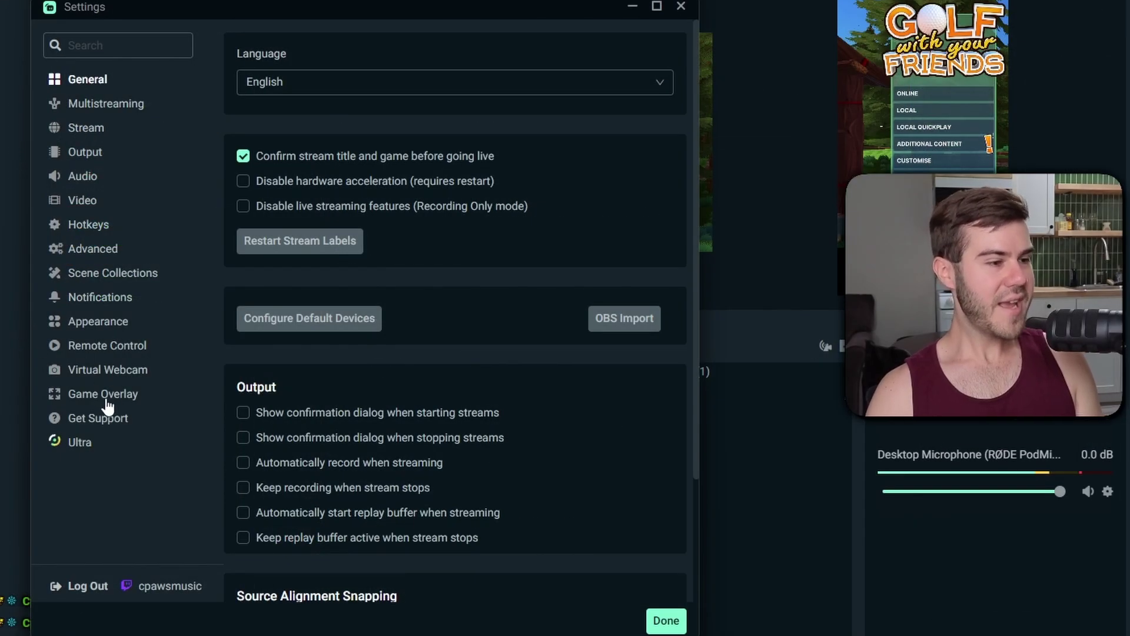
left_click(103, 395)
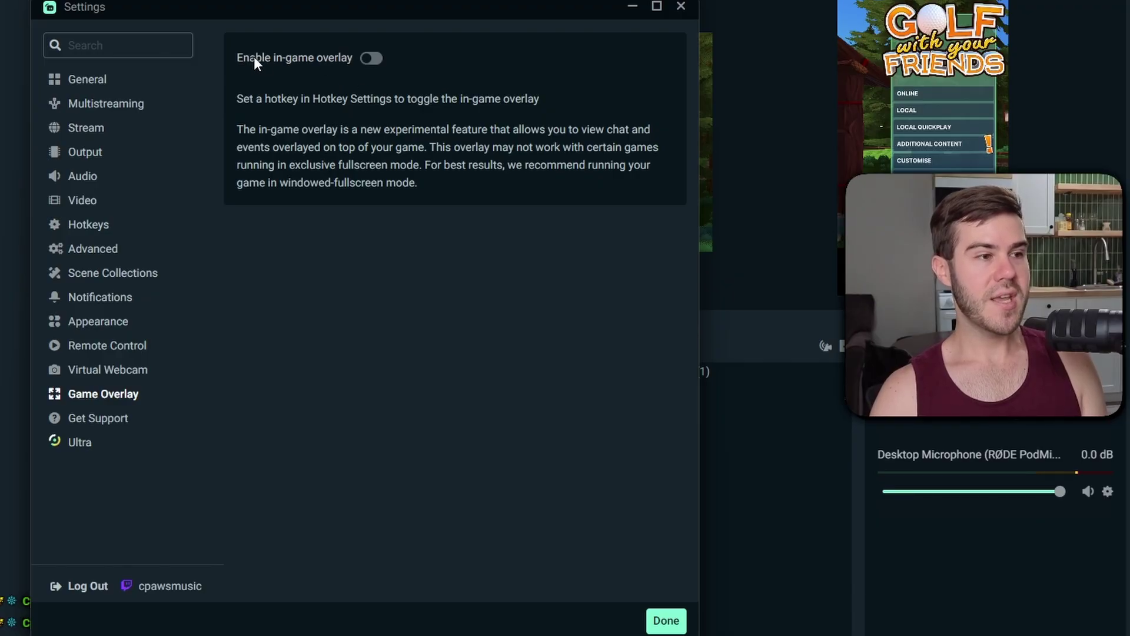
left_click(371, 59)
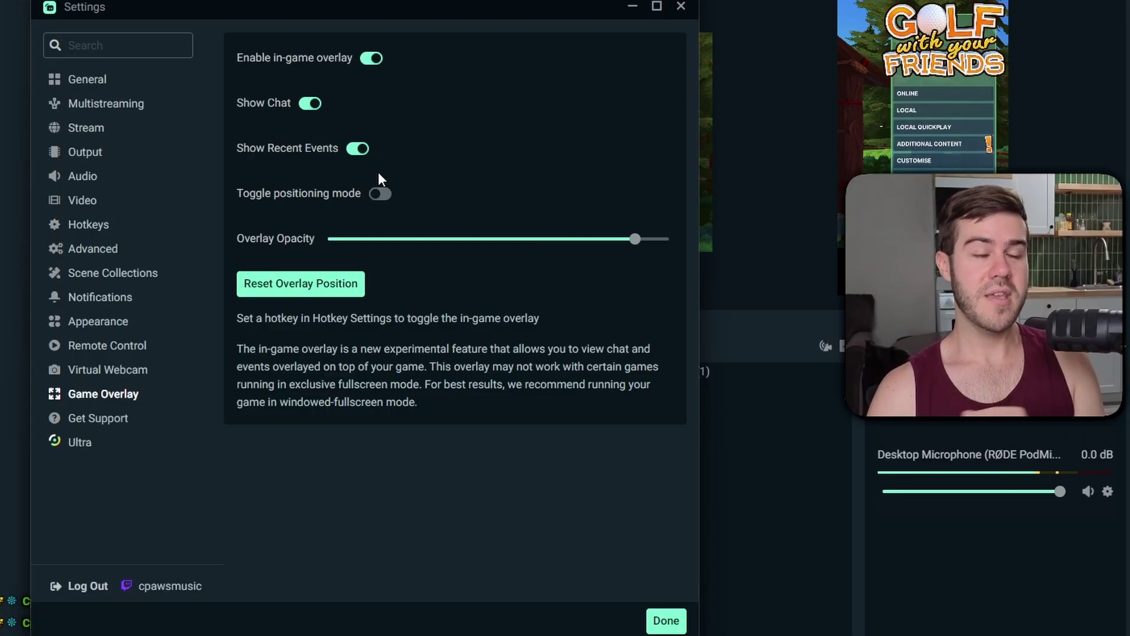
mouse_move(640, 247)
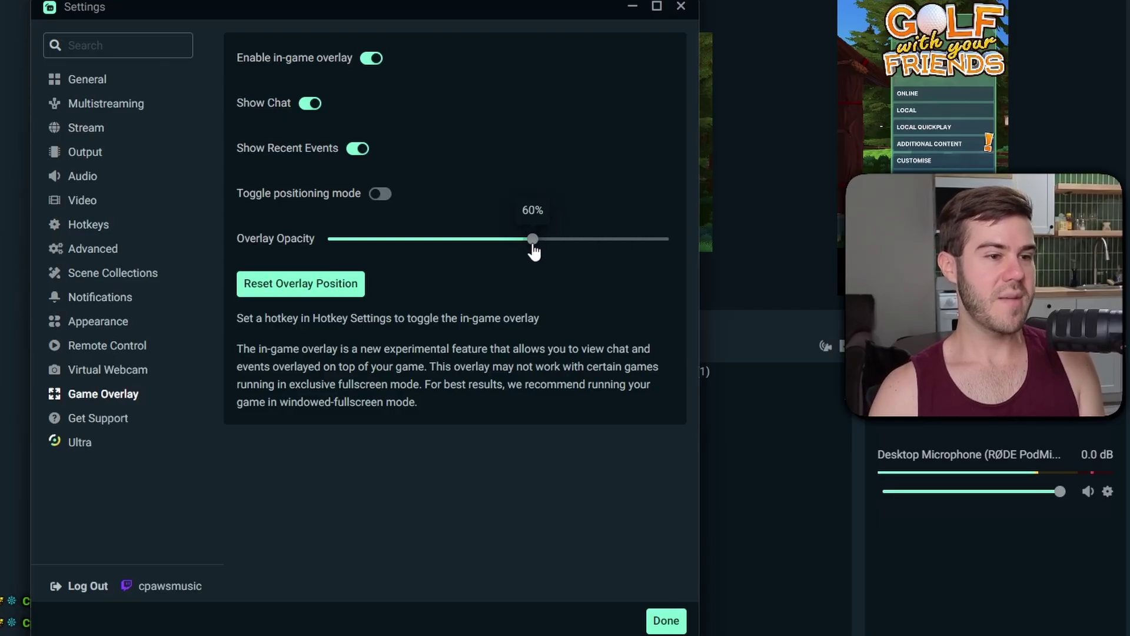
left_click_drag(534, 250, 626, 250)
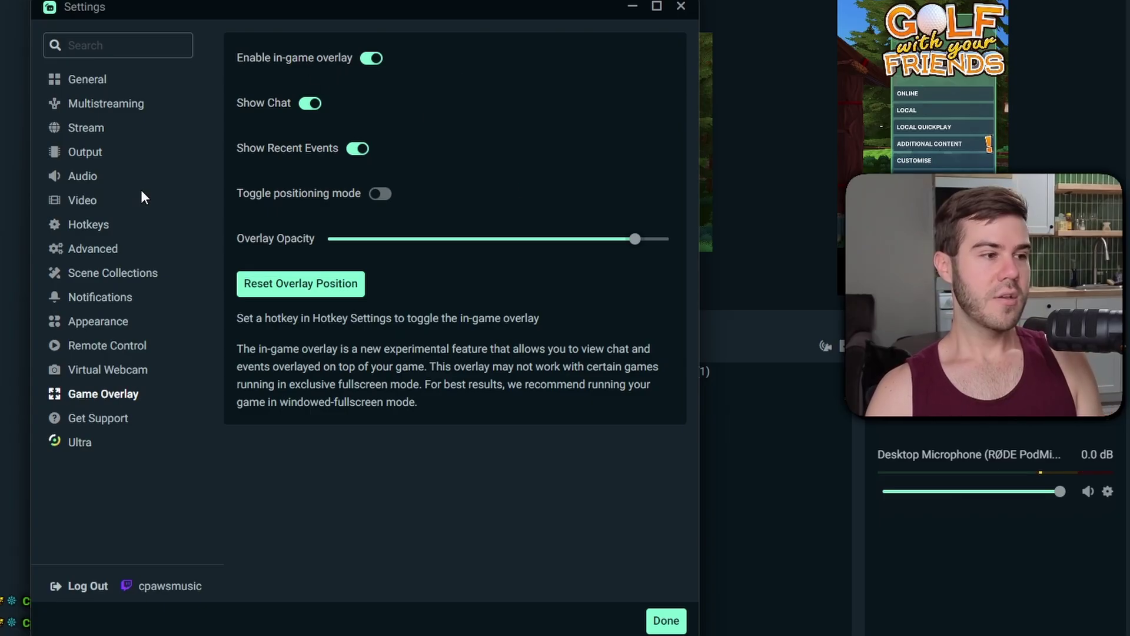
Step: Assign the hotkey Q to Toggle in-game overlay and W to Toggle overlay positioning mode
left_click(101, 233)
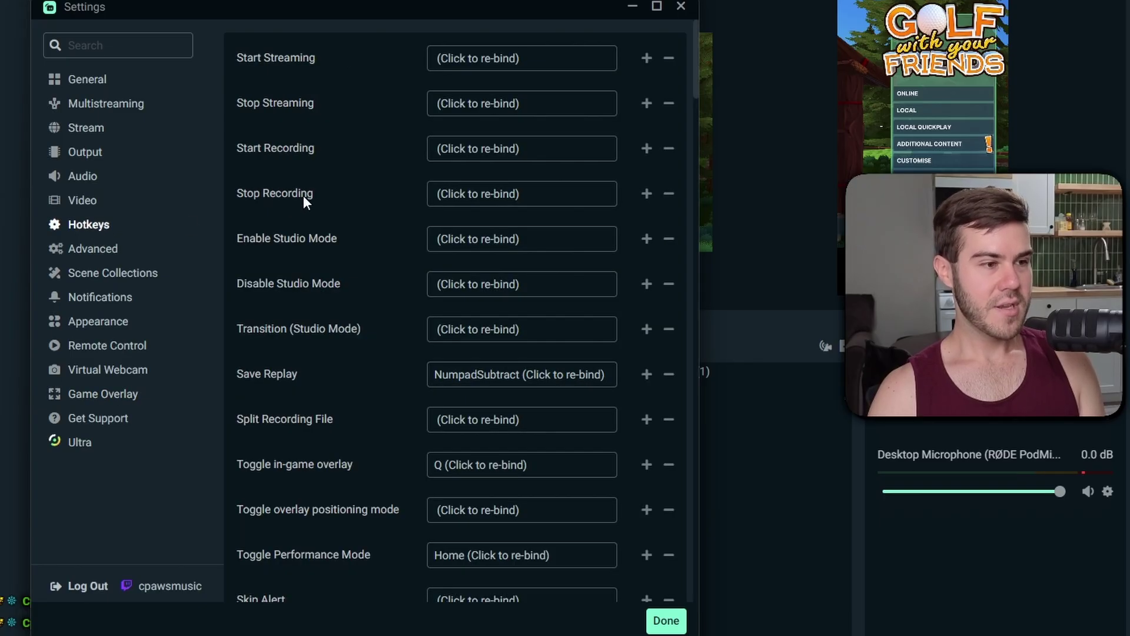
scroll(316, 230, "down", 5)
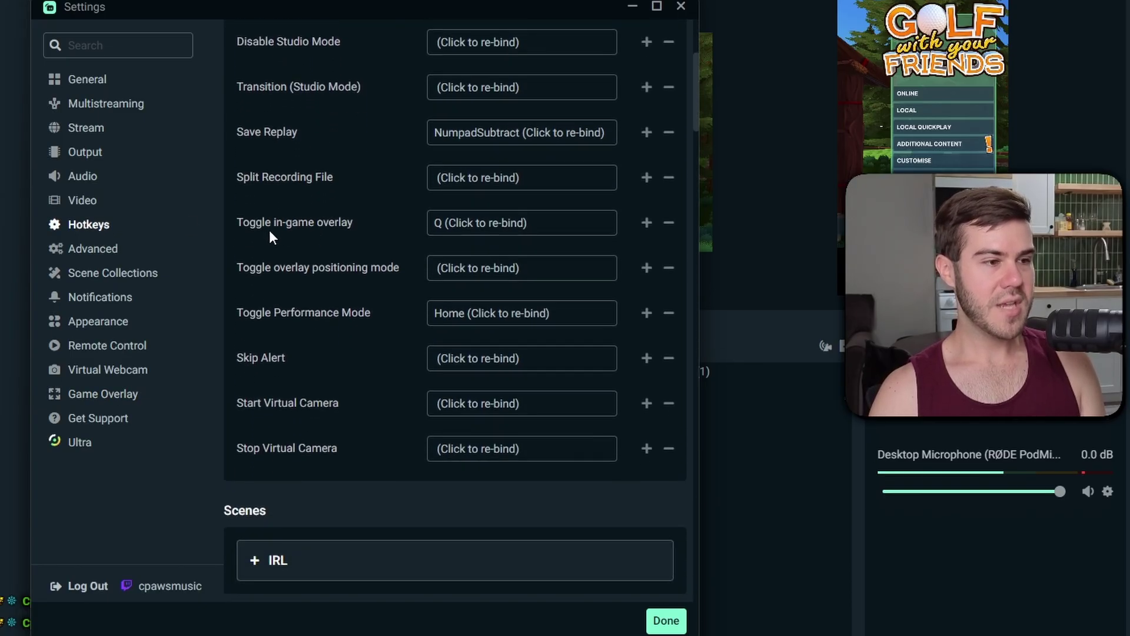
left_click(498, 230)
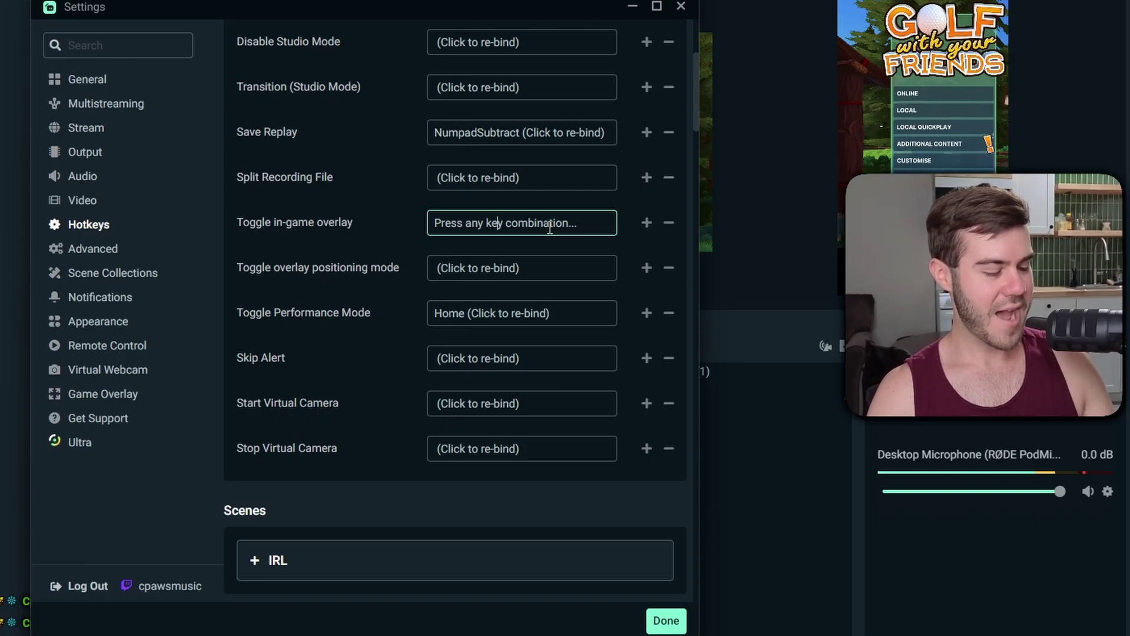
key("q")
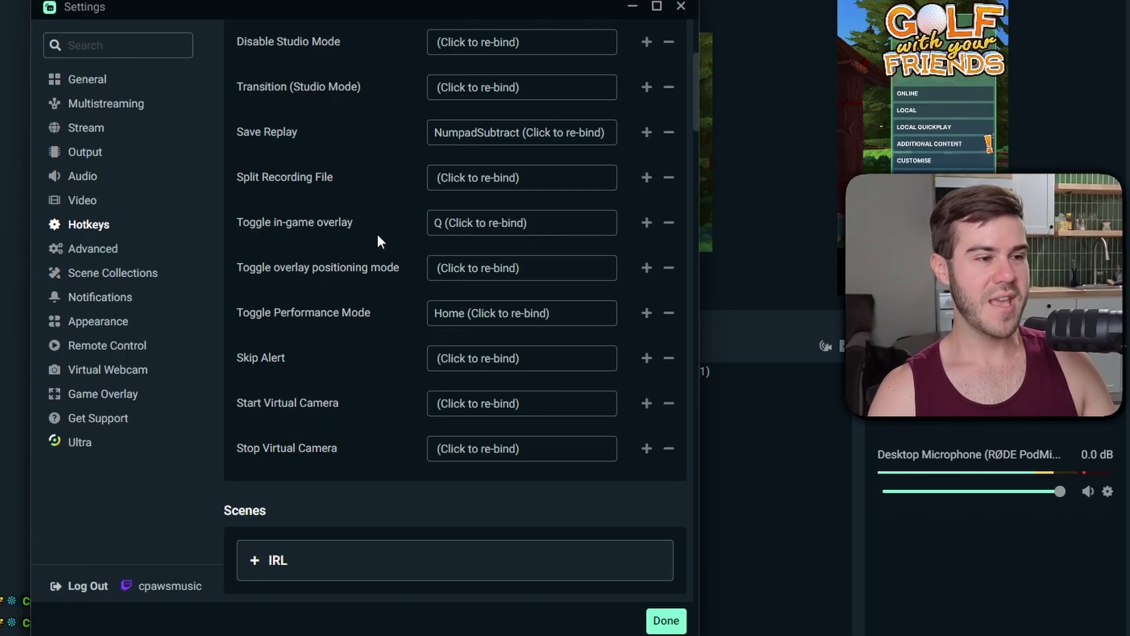
left_click(498, 272)
key("w")
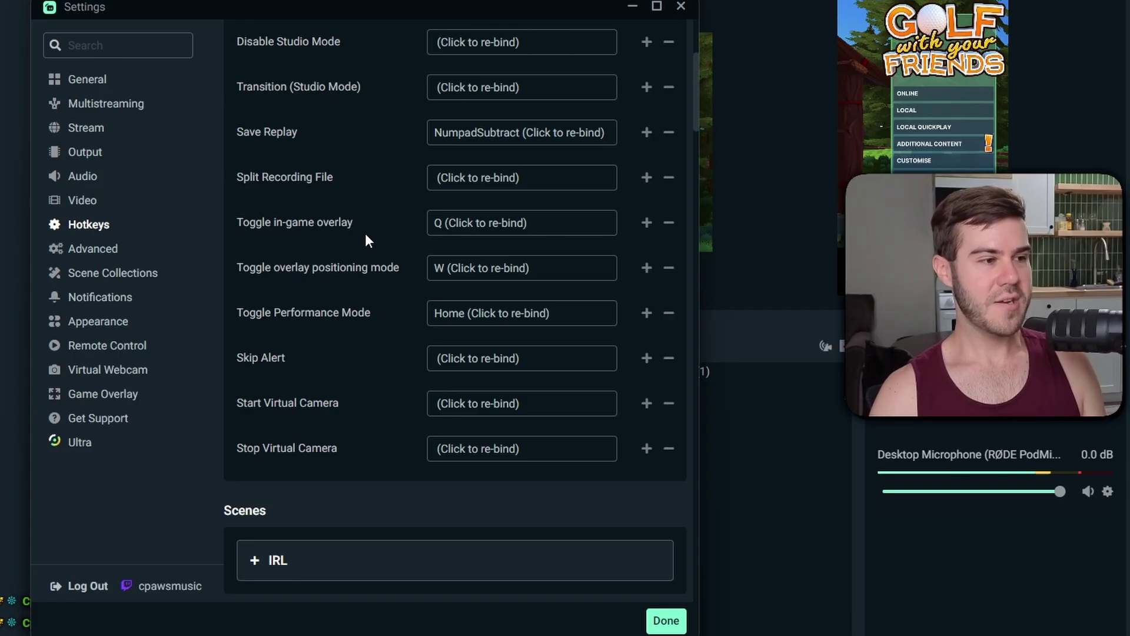
Step: Switch to the game Golf With Your Friends and show the in-game overlay on top of it
left_click(115, 397)
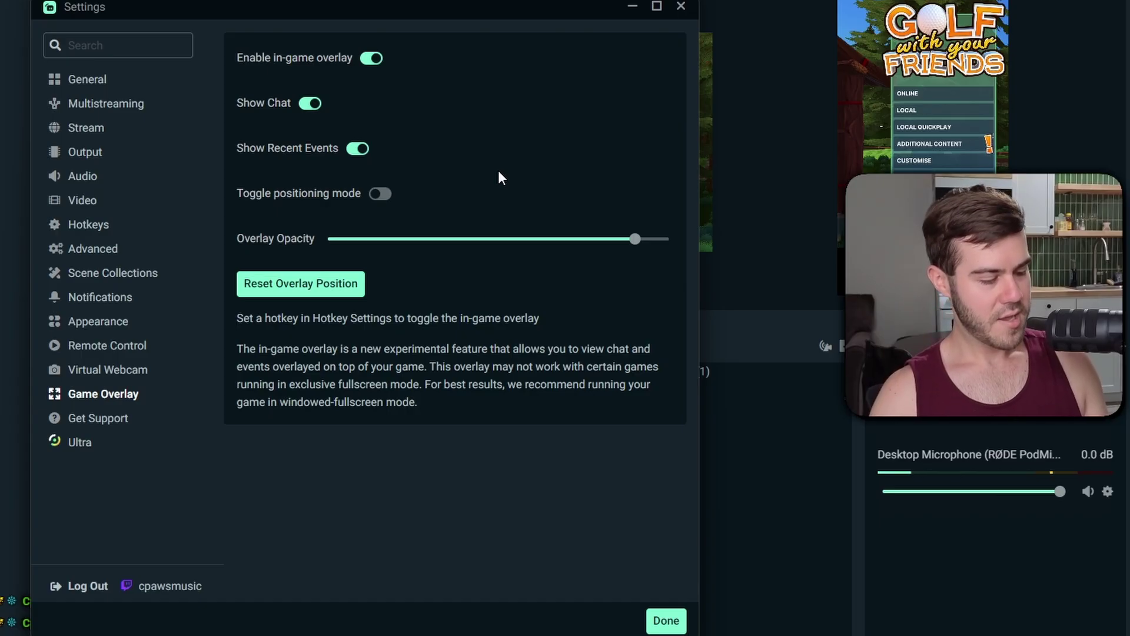
key("alt+Tab")
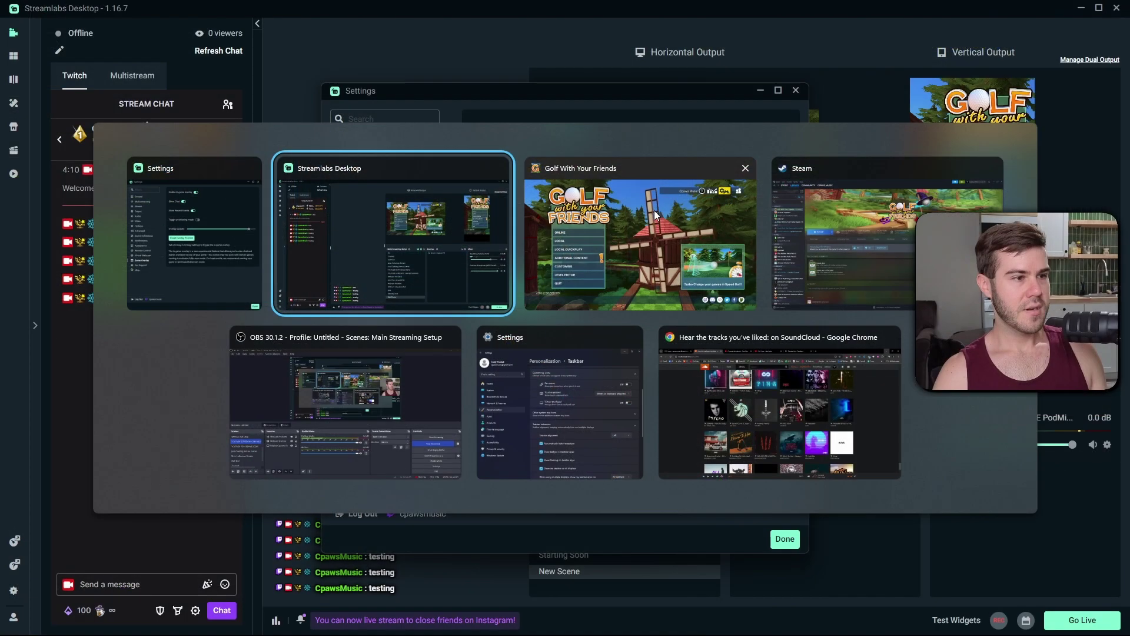
left_click(624, 239)
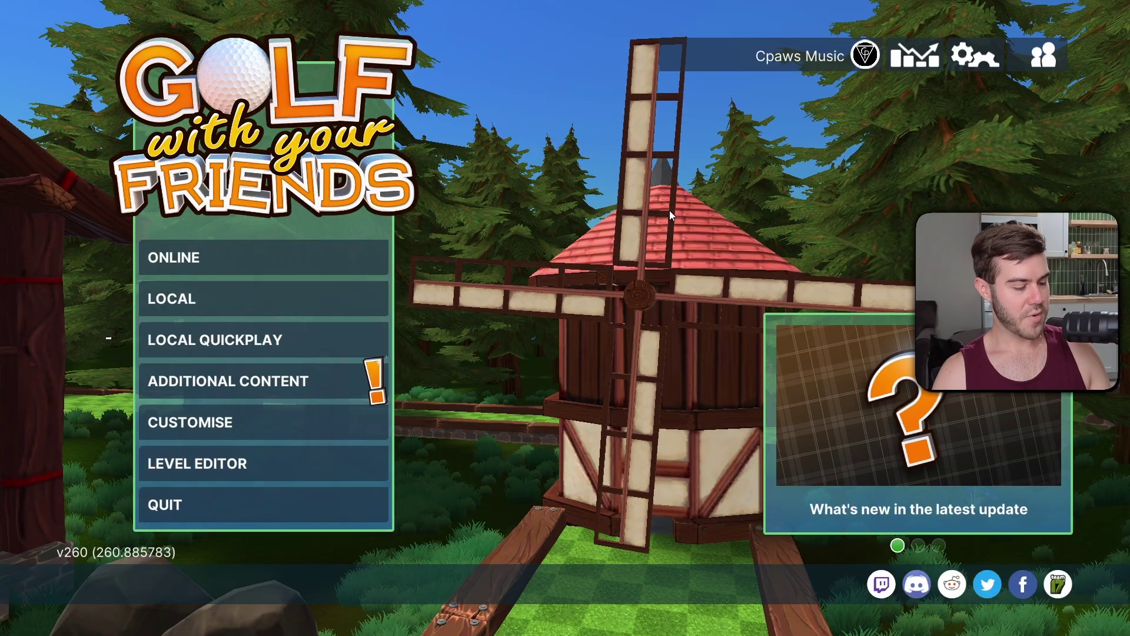
key("Escape")
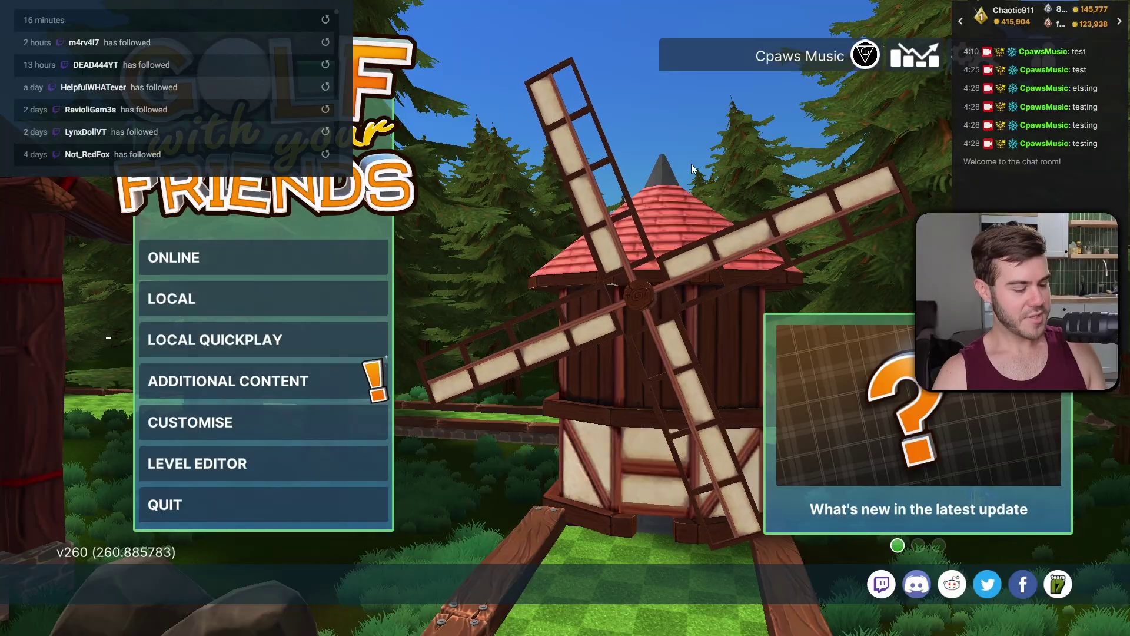
Step: Using the overlay's positioning mode, move the Chat overlay to the game's lower-left corner and Recent Events to the upper-right corner
key("alt+Tab")
left_click(432, 248)
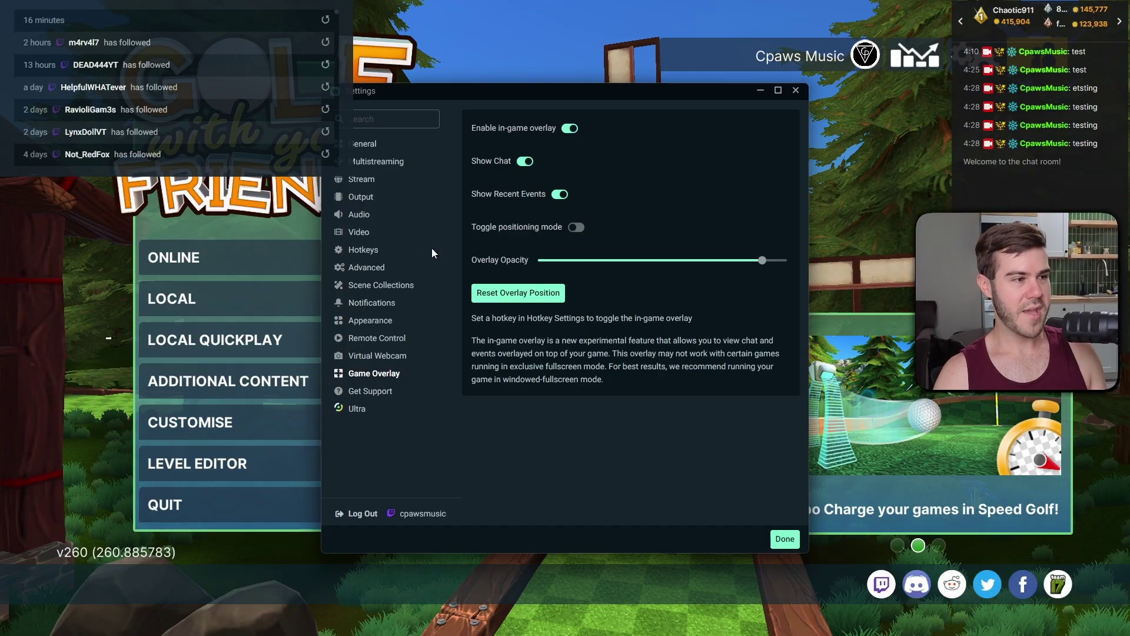
left_click(579, 232)
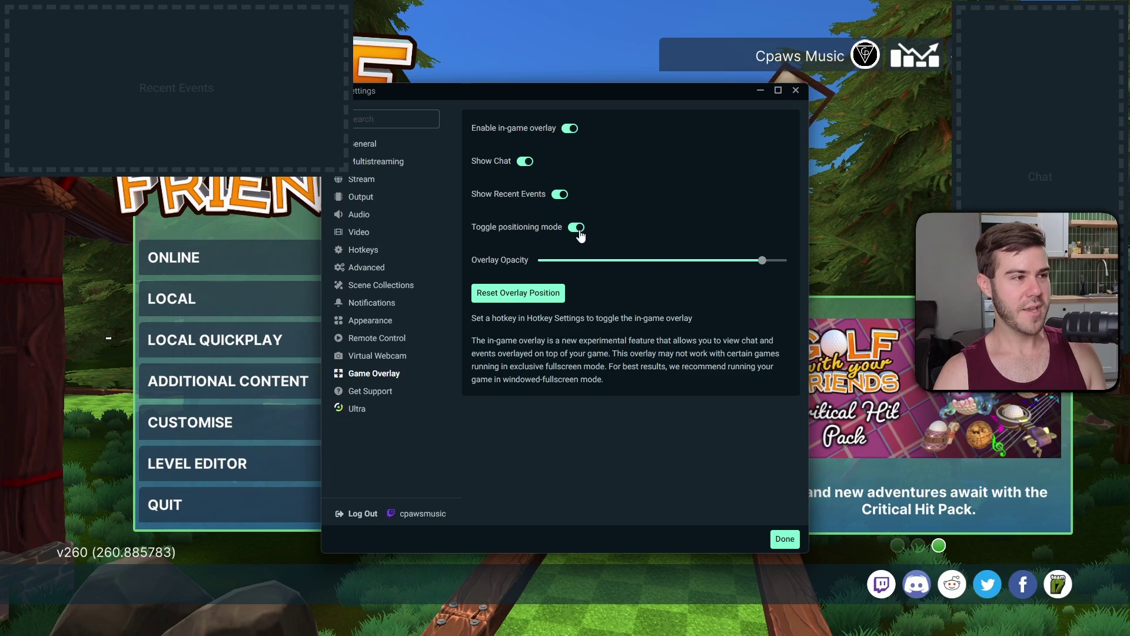
left_click_drag(1080, 186, 127, 460)
left_click_drag(175, 126, 950, 122)
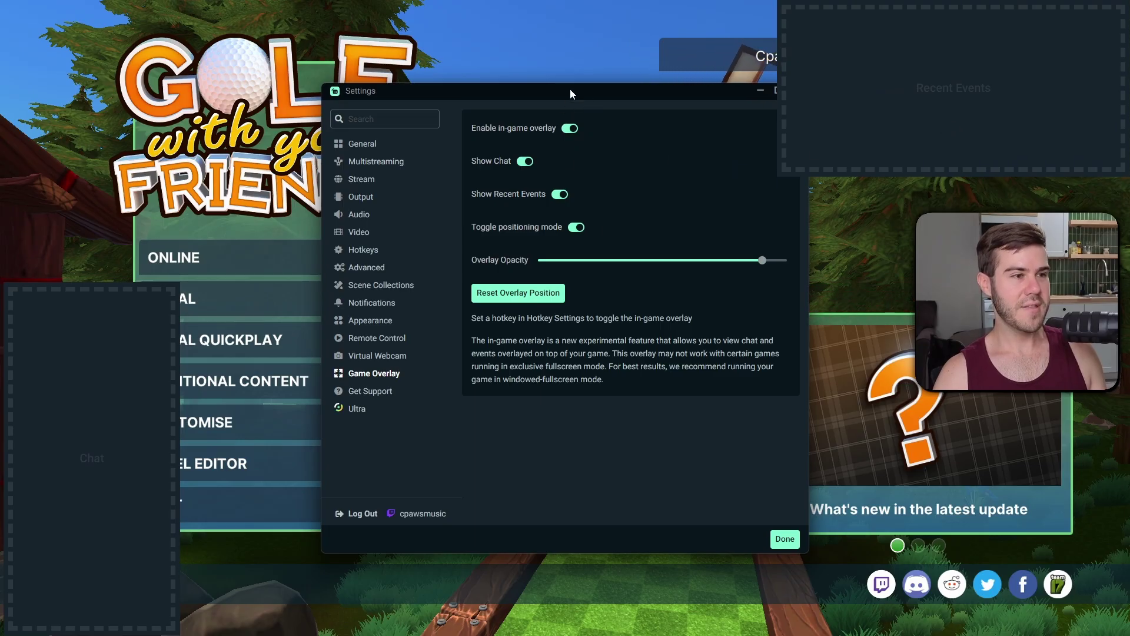
left_click_drag(570, 91, 534, 95)
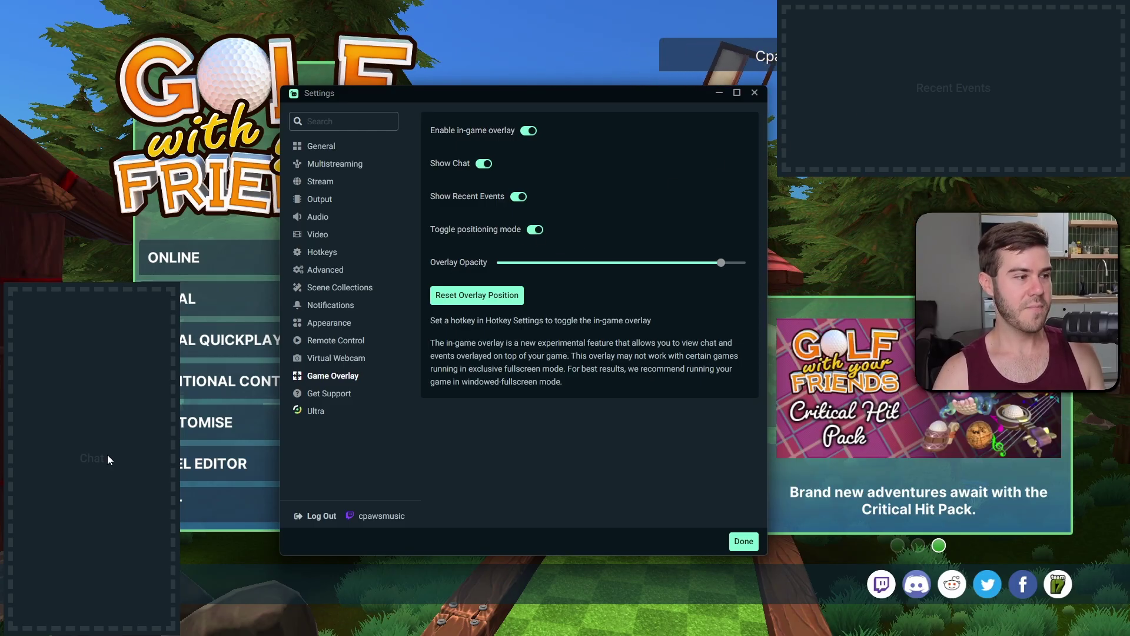
left_click(535, 230)
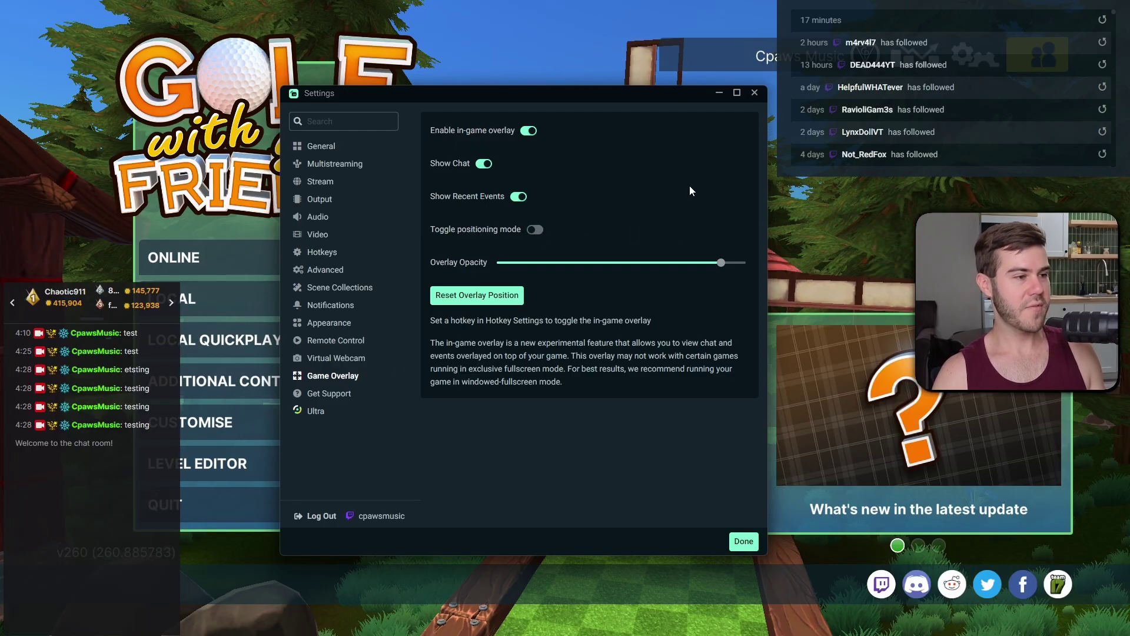
Step: Preview the overlay at full opacity, return it to slightly transparent, and close the settings
left_click_drag(737, 270, 751, 260)
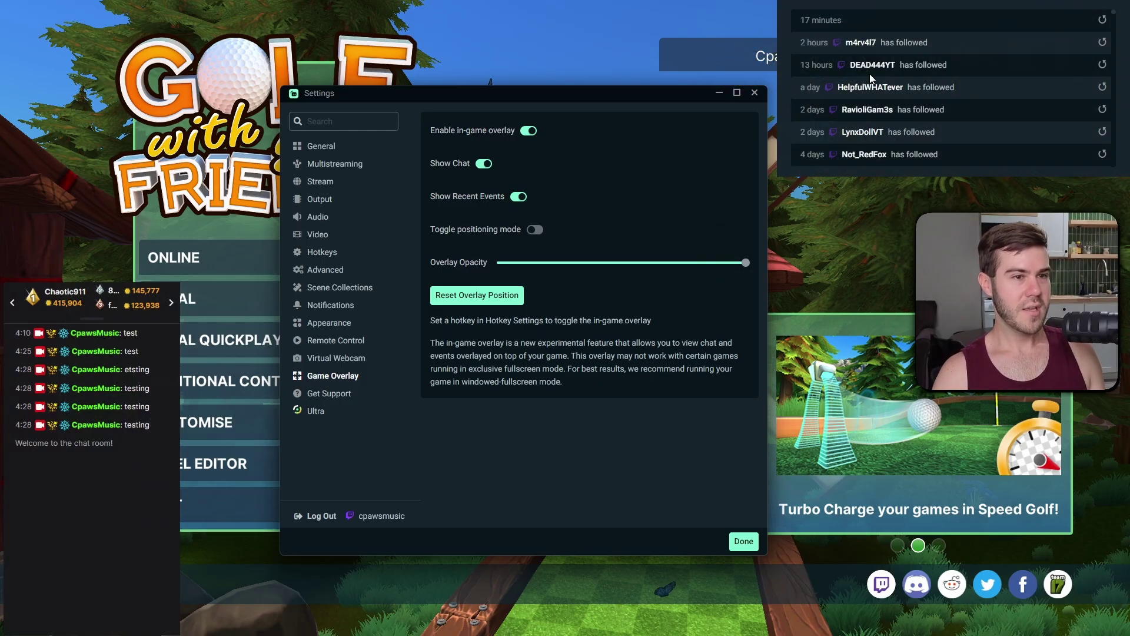
left_click_drag(687, 268, 723, 267)
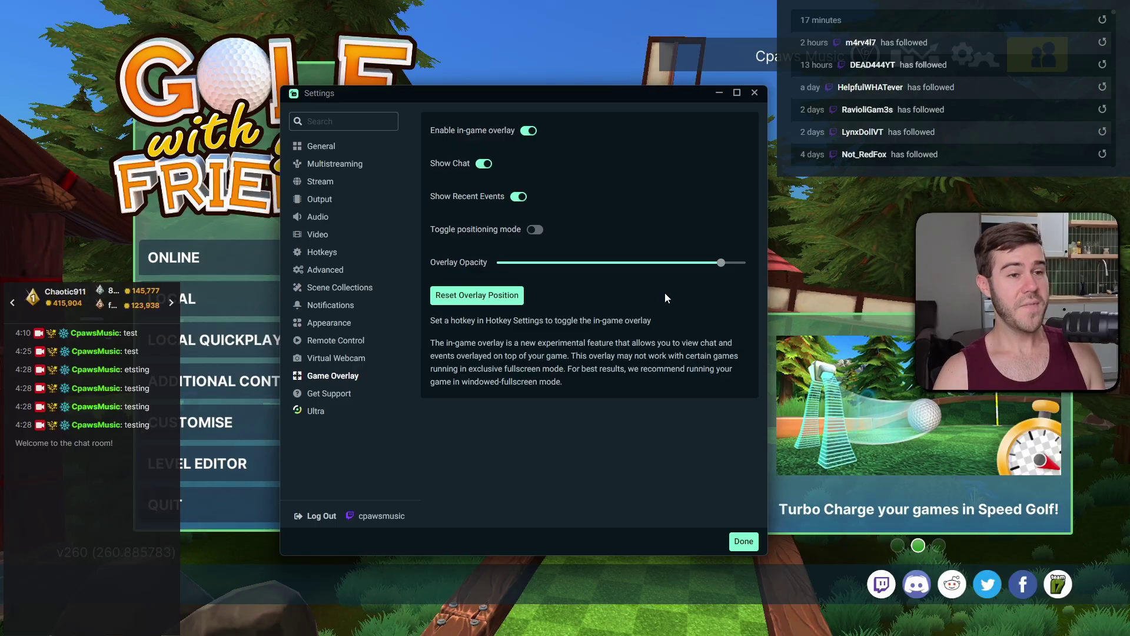
left_click(744, 541)
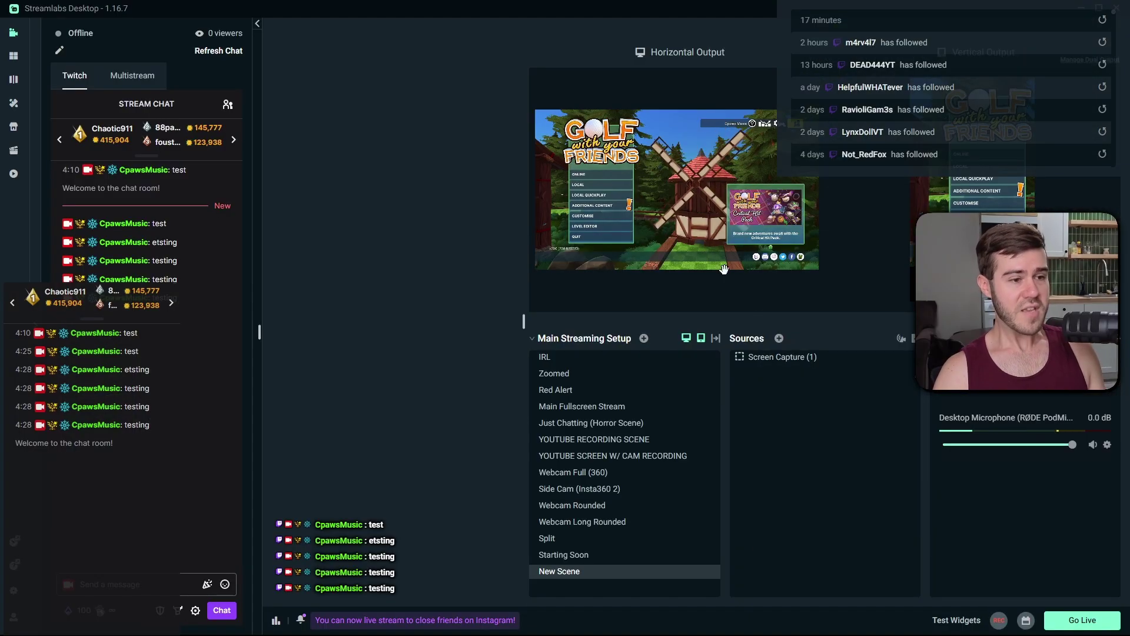
Step: Try Screen 2 as the capture target of the scene's Screen Capture source
left_click(786, 358)
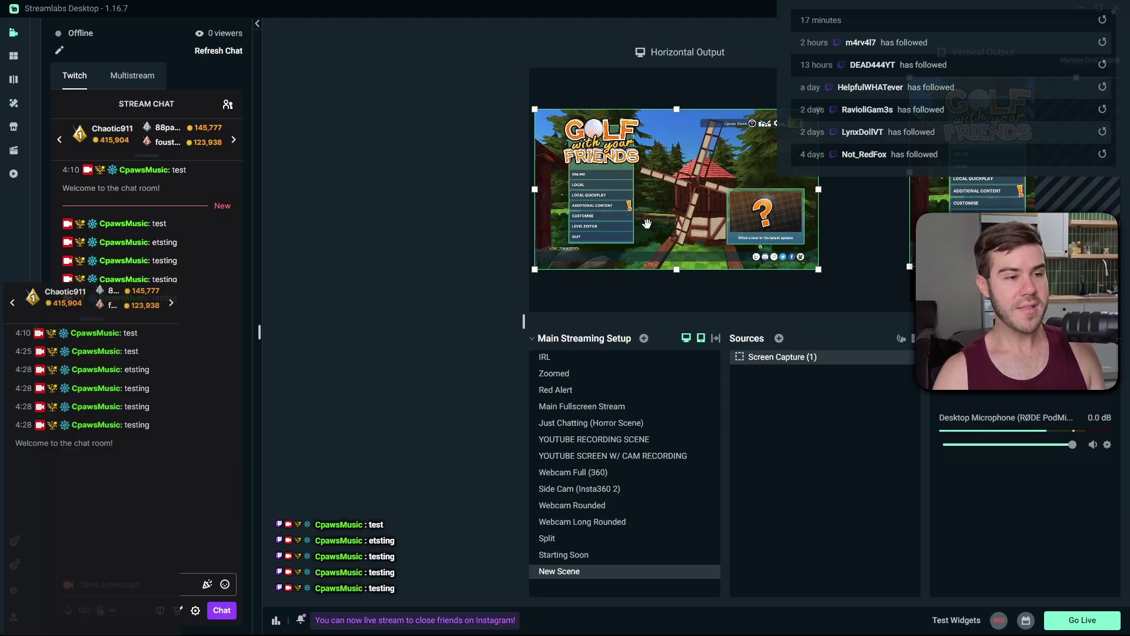
double_click(792, 360)
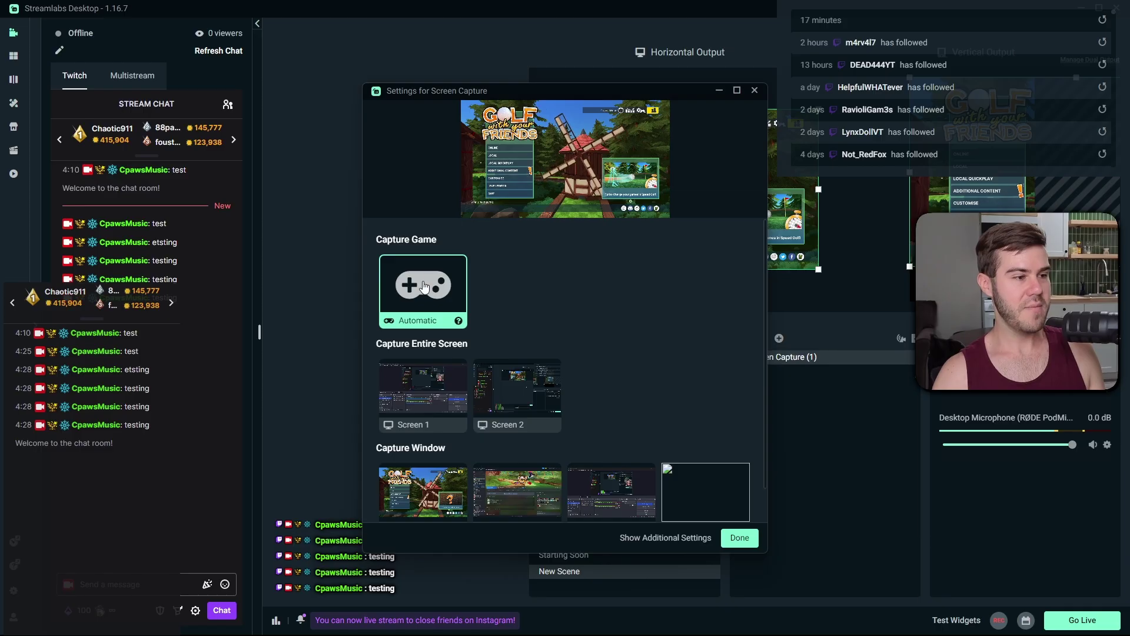
left_click(518, 383)
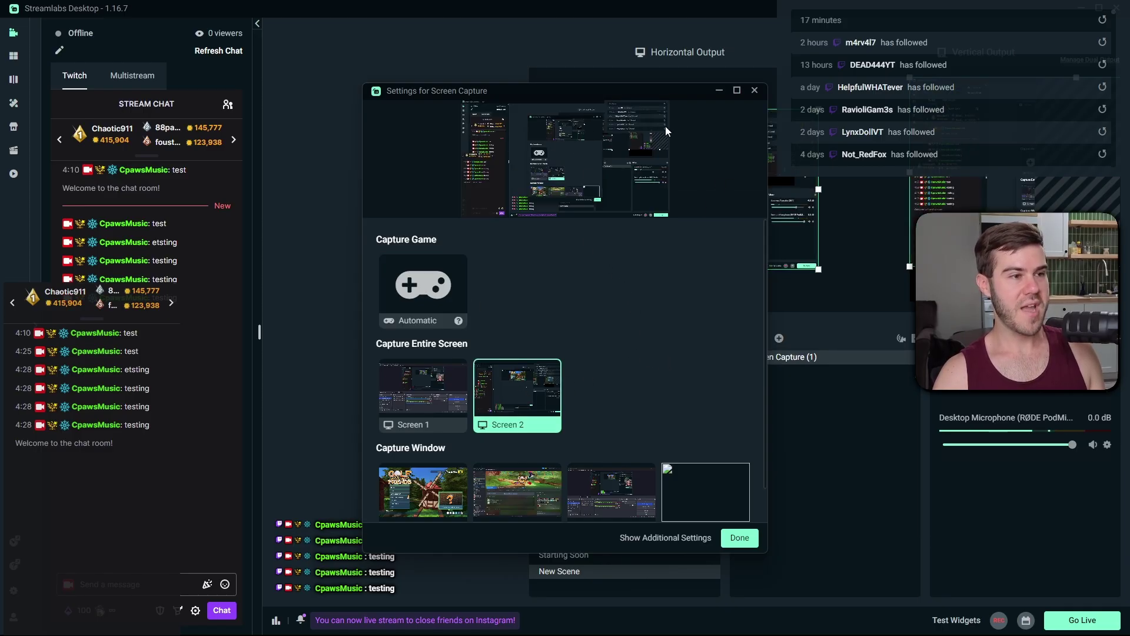
left_click(753, 546)
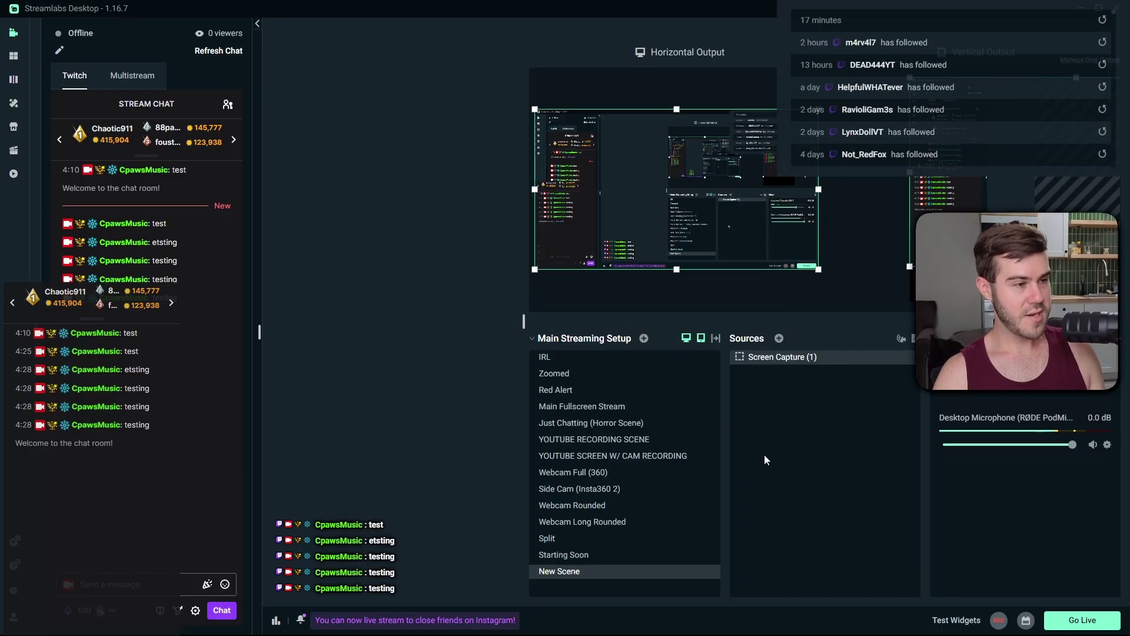
Step: Check the overlay over the running game, then set the Screen Capture source back to Automatic game capture
key("alt+Tab")
left_click(361, 328)
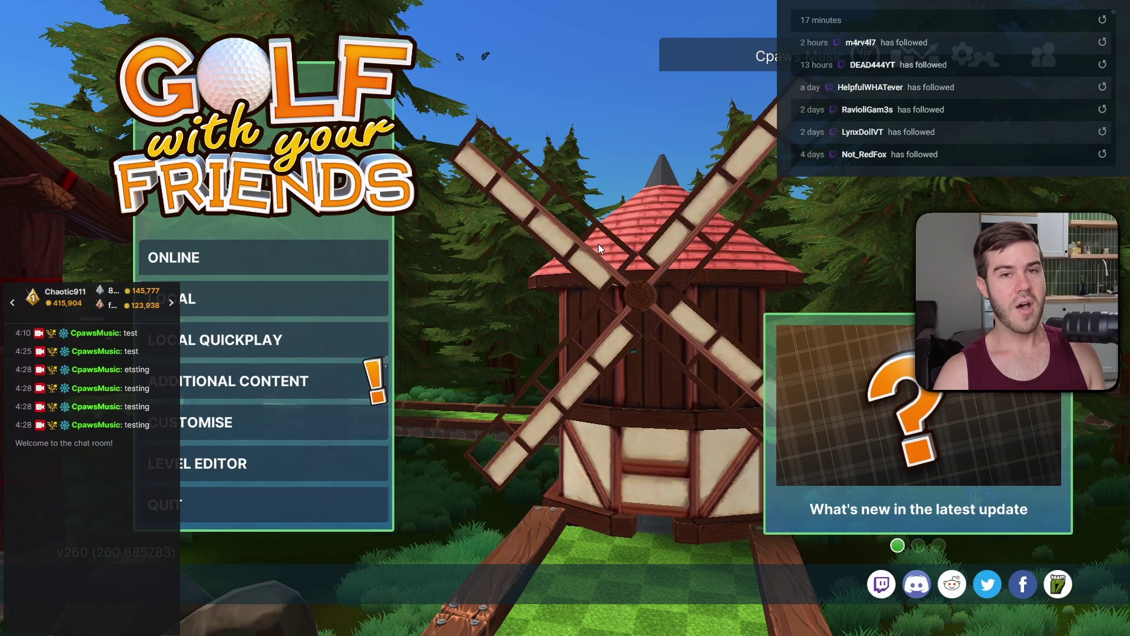
key("alt+Tab")
left_click(384, 332)
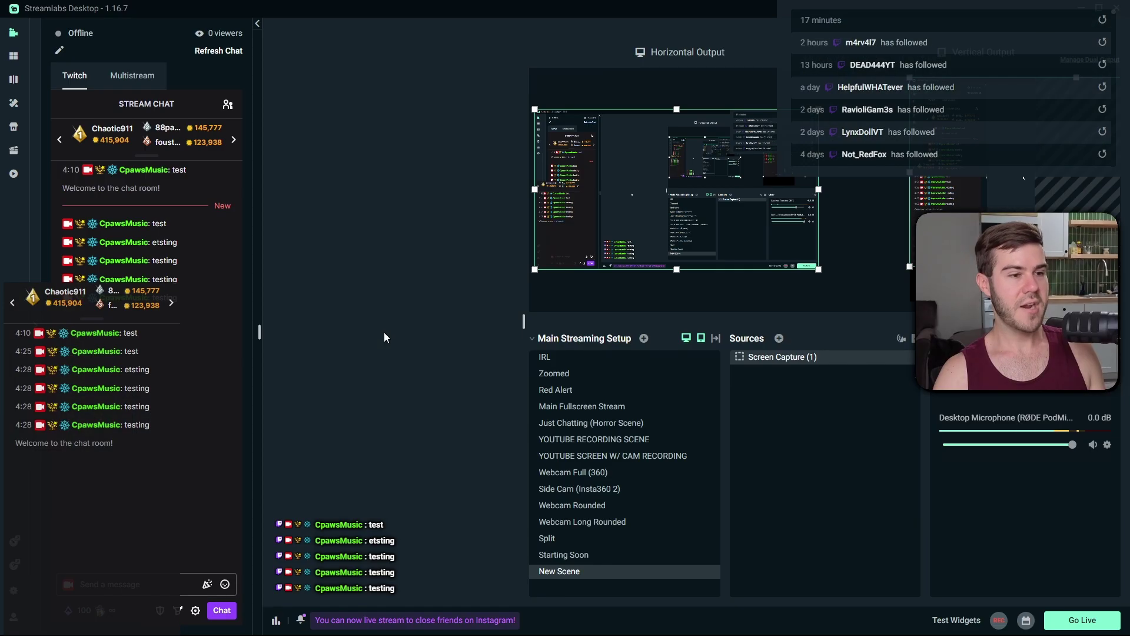
double_click(790, 363)
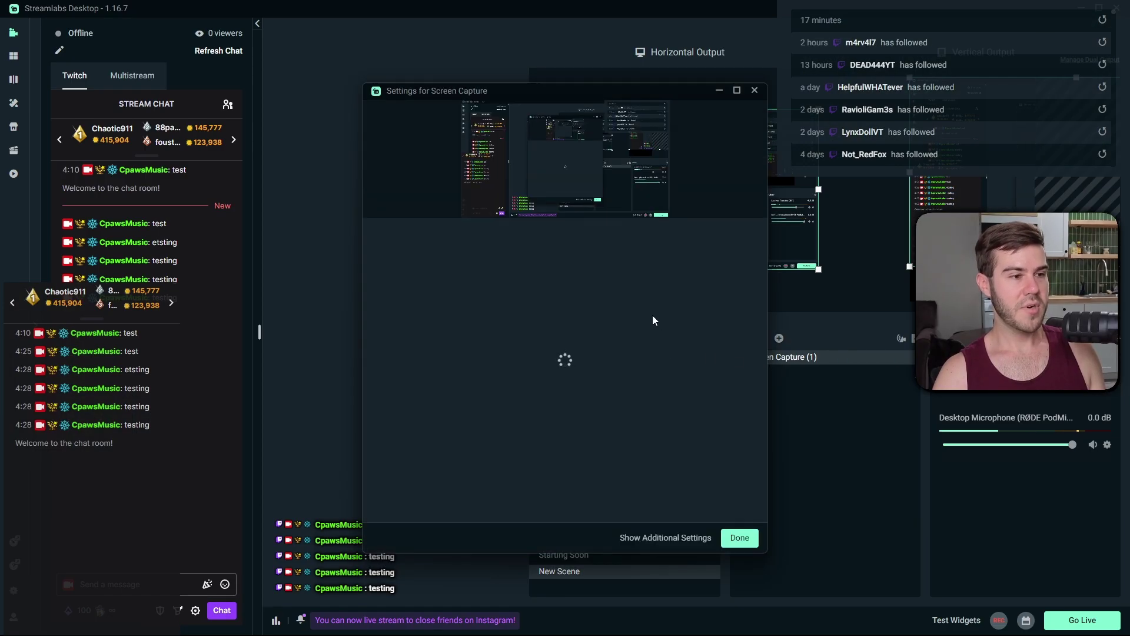
left_click(741, 540)
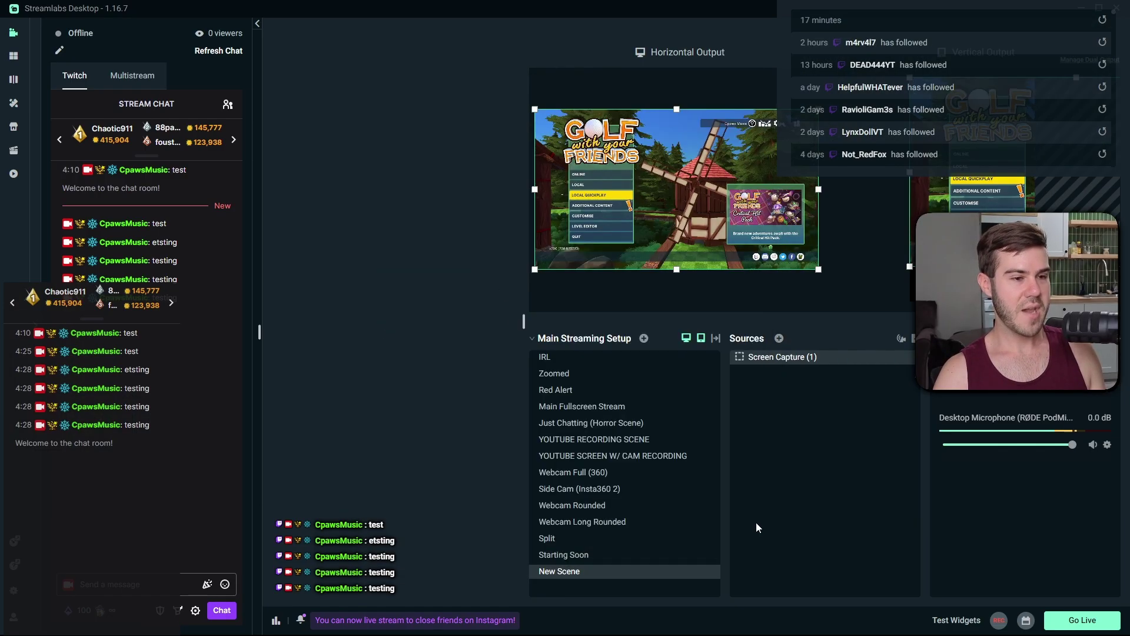
Step: Add the existing Chat Box widget as a source to New Scene
left_click(778, 338)
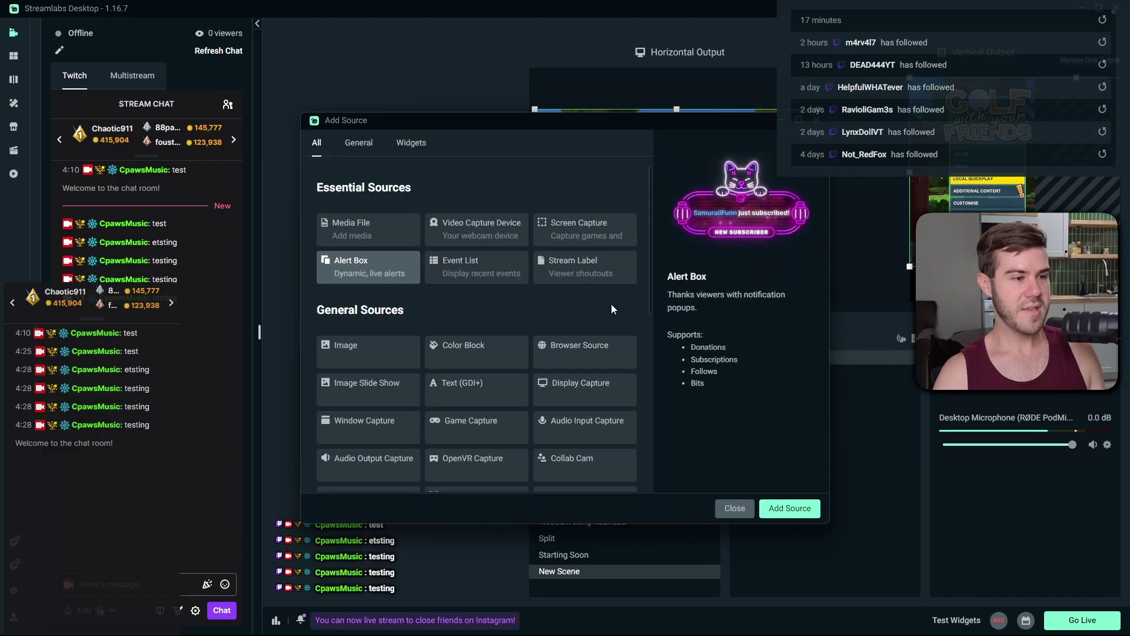
scroll(512, 412, "down", 6)
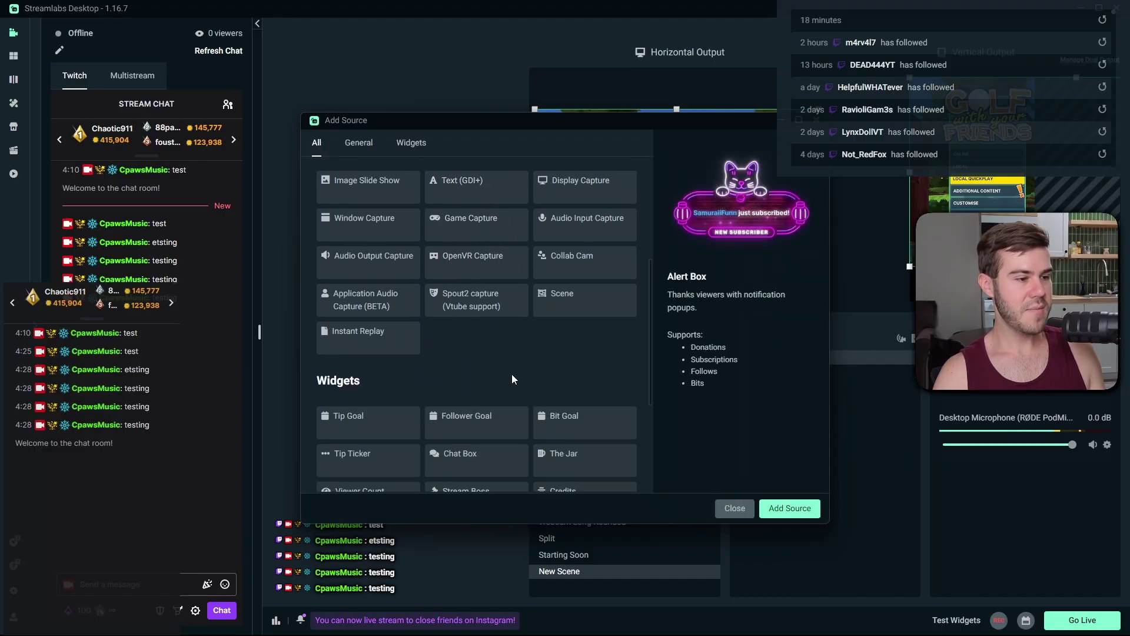
left_click(466, 309)
left_click(814, 511)
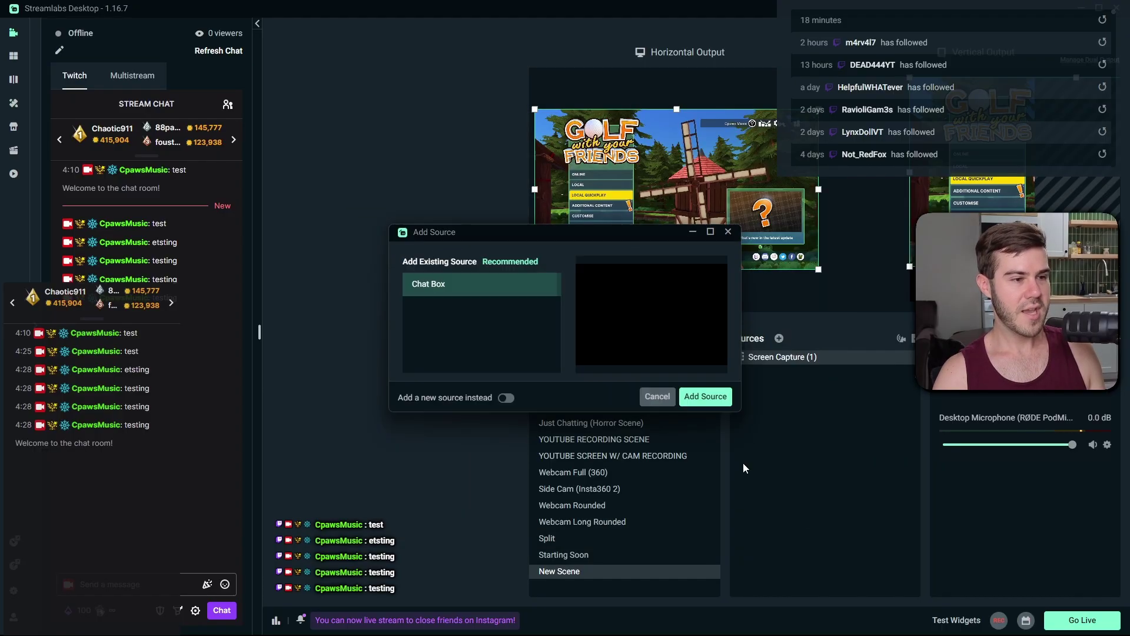
left_click(706, 397)
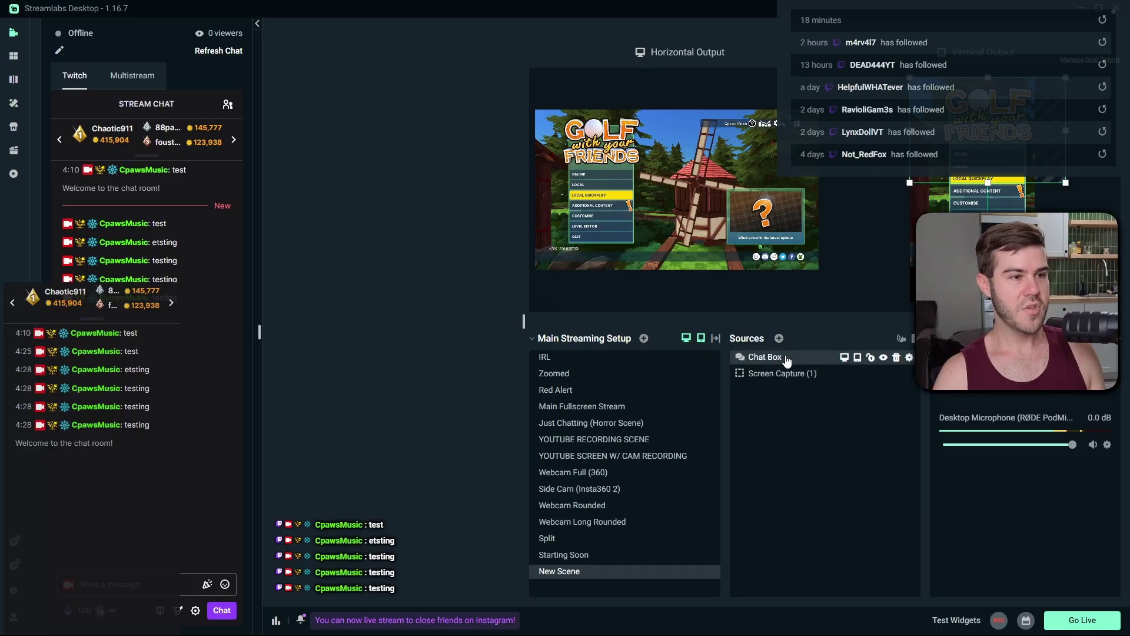
Step: Move the Chat Box lower in the horizontal output and send test messages in the stream chat: sdsfdg, fsd, gsd, fg, sdf, gs, dfg, sdf
left_click_drag(596, 160, 597, 212)
left_click(192, 581)
type("sd")
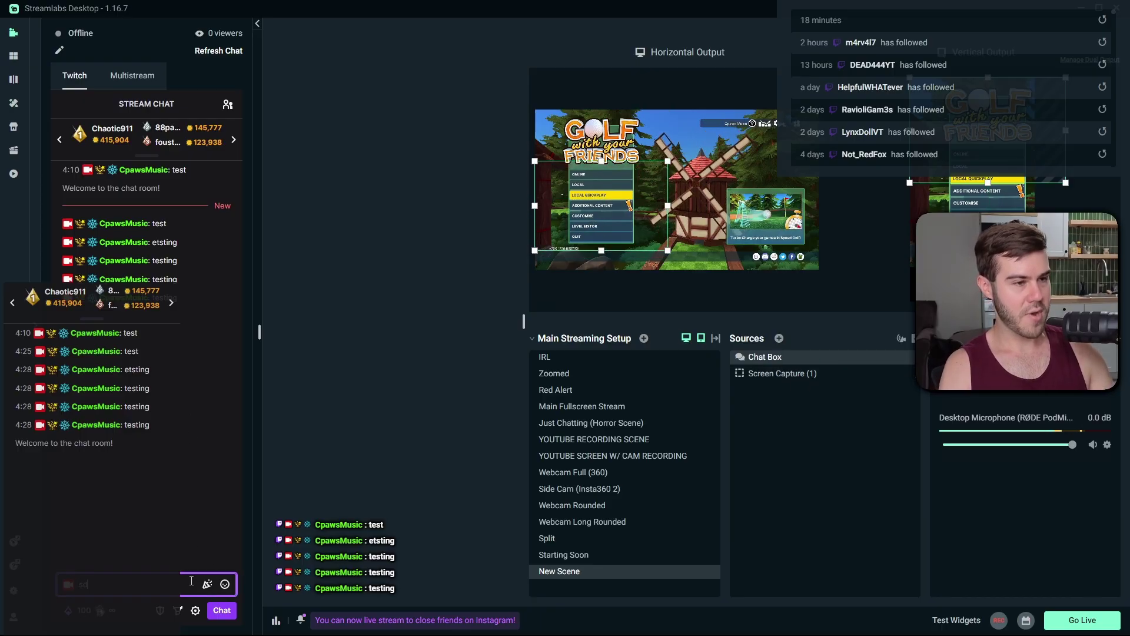
type("sfdg fsd gsd fg sdf gs dfg sdf")
Step: Reposition the Chat Box in the horizontal output so it sits in the lower-left corner of the game capture
left_click_drag(587, 199, 614, 156)
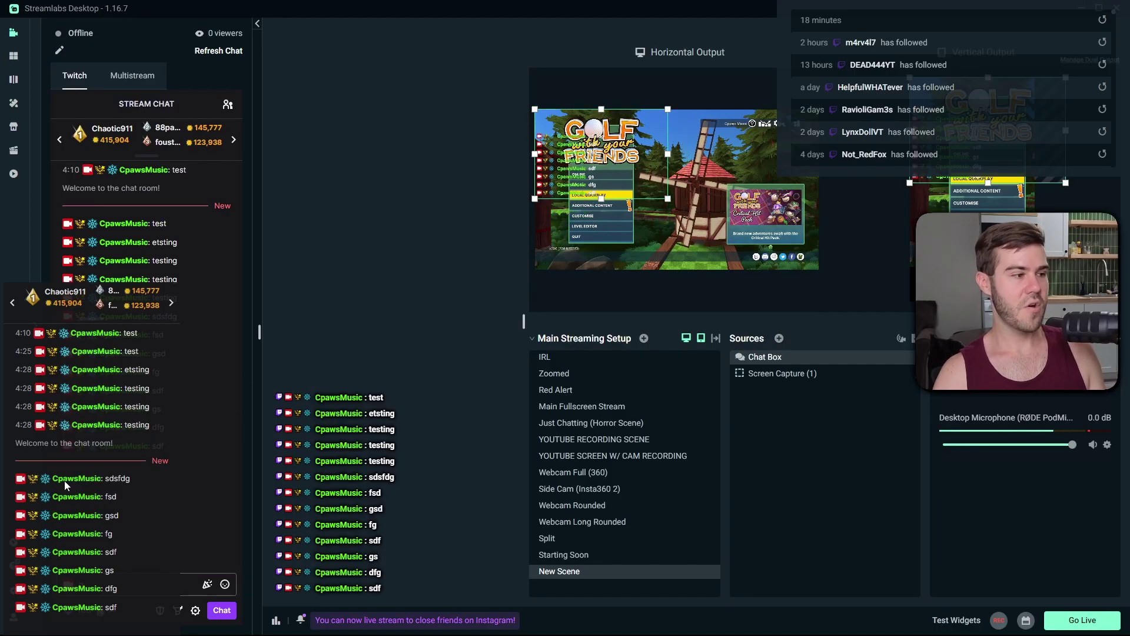
left_click_drag(586, 170, 586, 212)
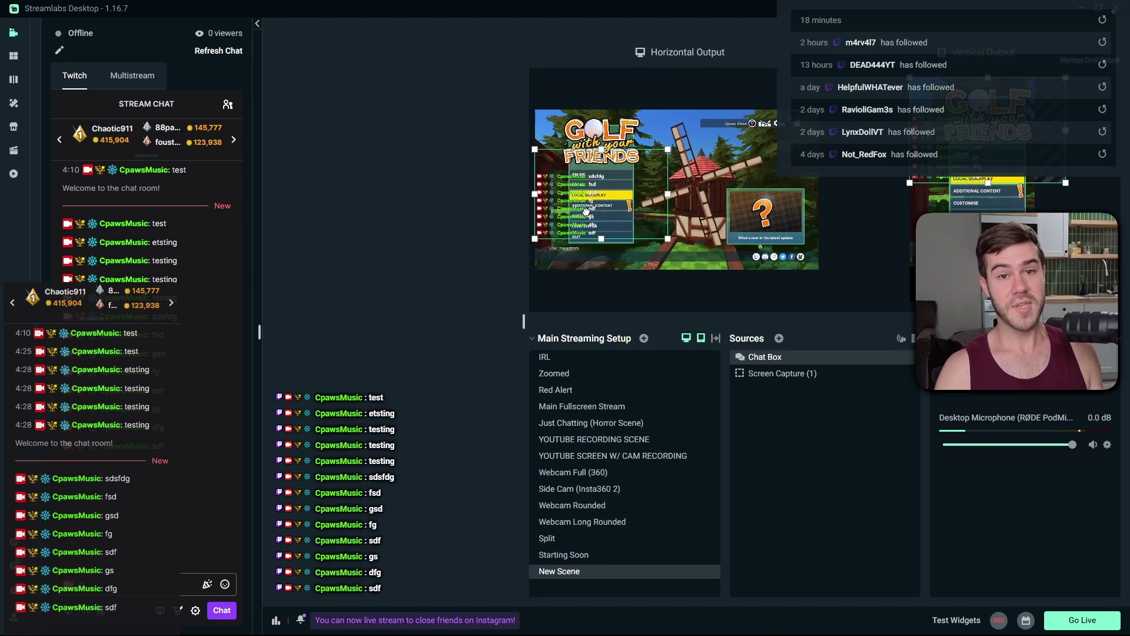
left_click_drag(586, 211, 586, 242)
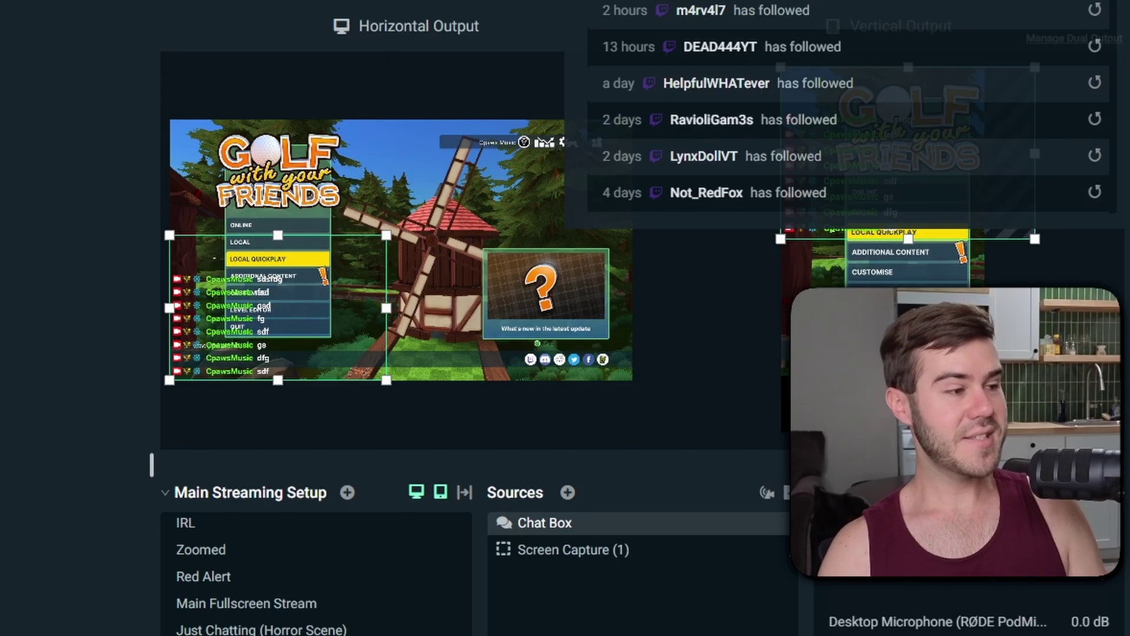